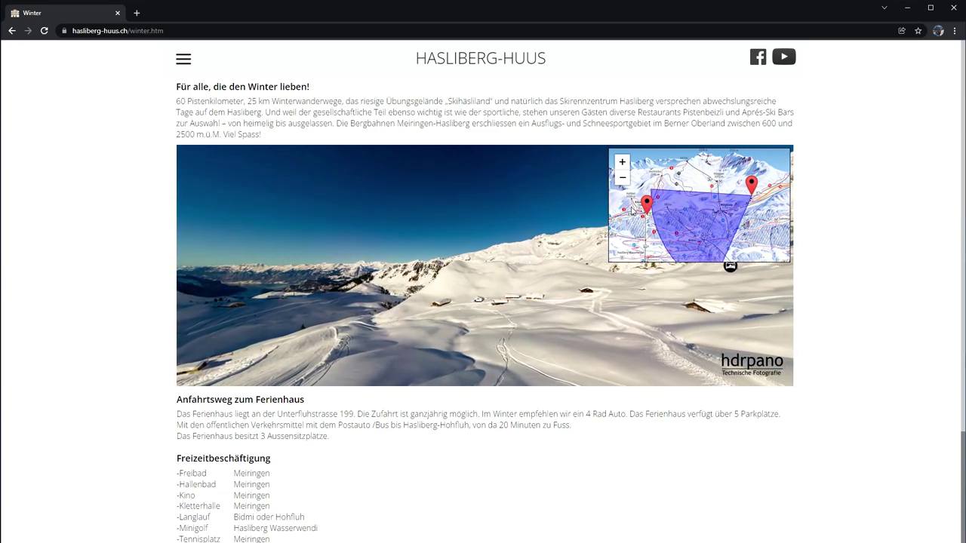
- Switch between the two winter panoramas through the pins on the ski map overlay and recentre the map
click(646, 205)
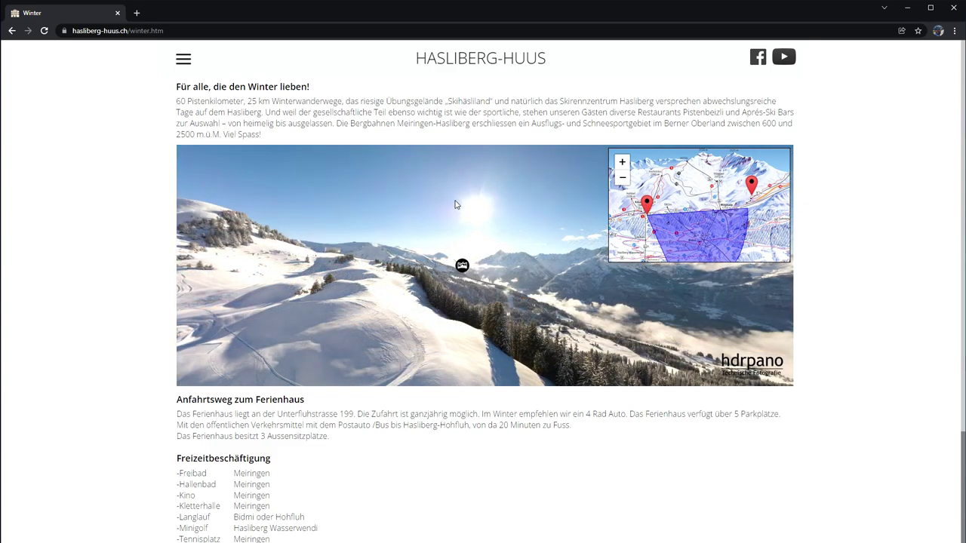
click(752, 186)
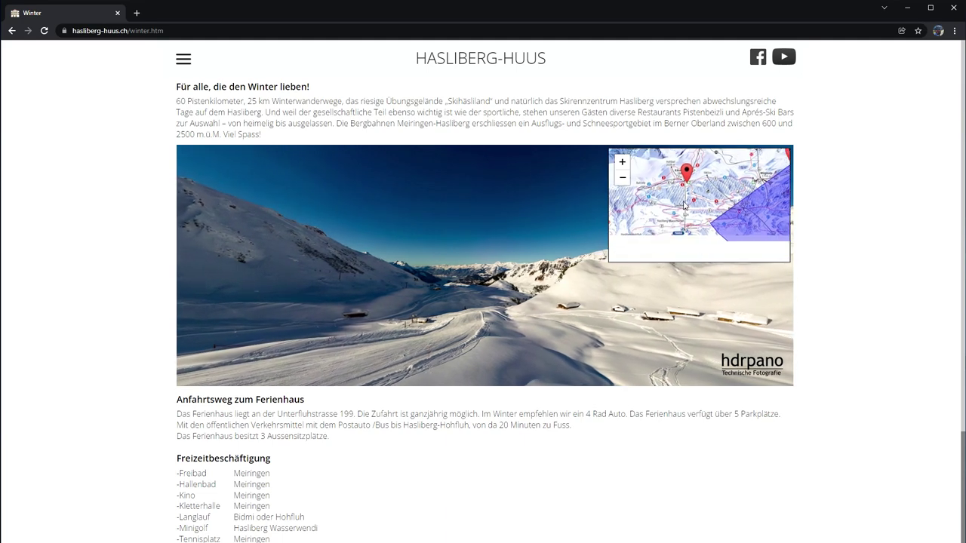
drag(679, 214, 650, 237)
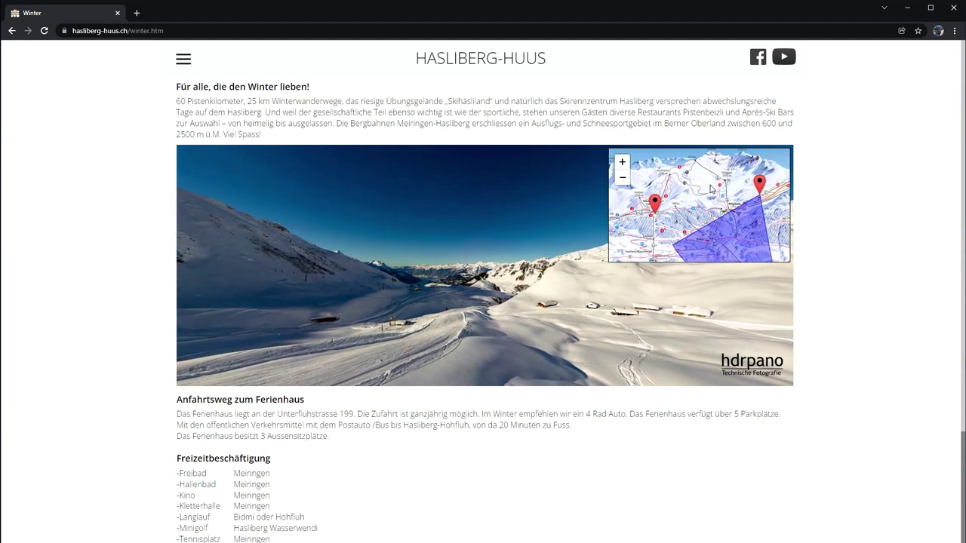
drag(711, 188, 692, 190)
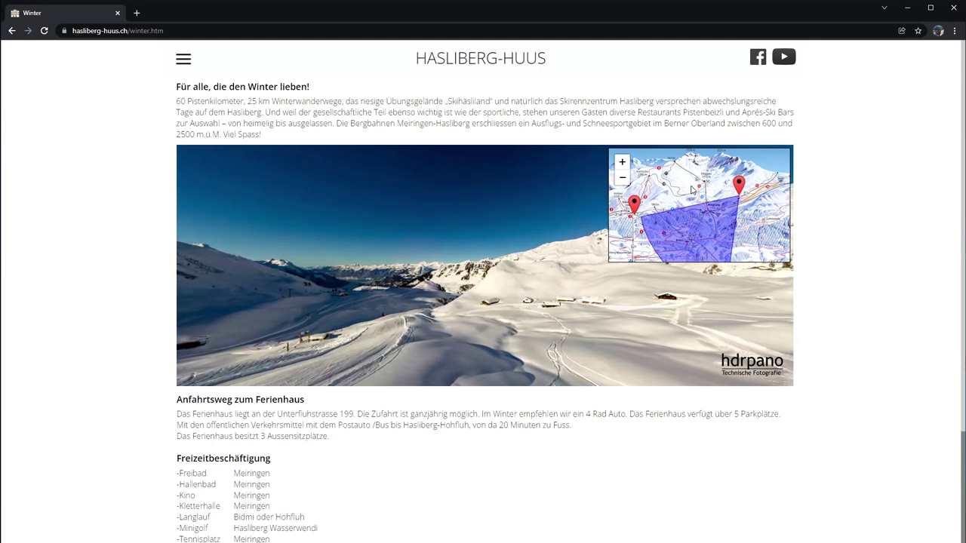
click(634, 205)
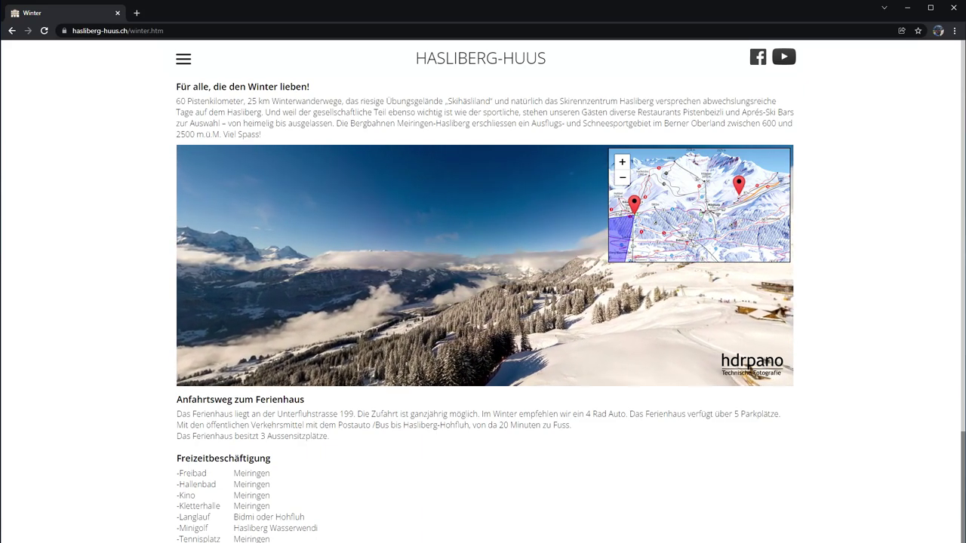
- Check how the embedded panoramas and map overlay adapt to a half-screen and a full-size browser window, switching panoramas in between
key(super+Left)
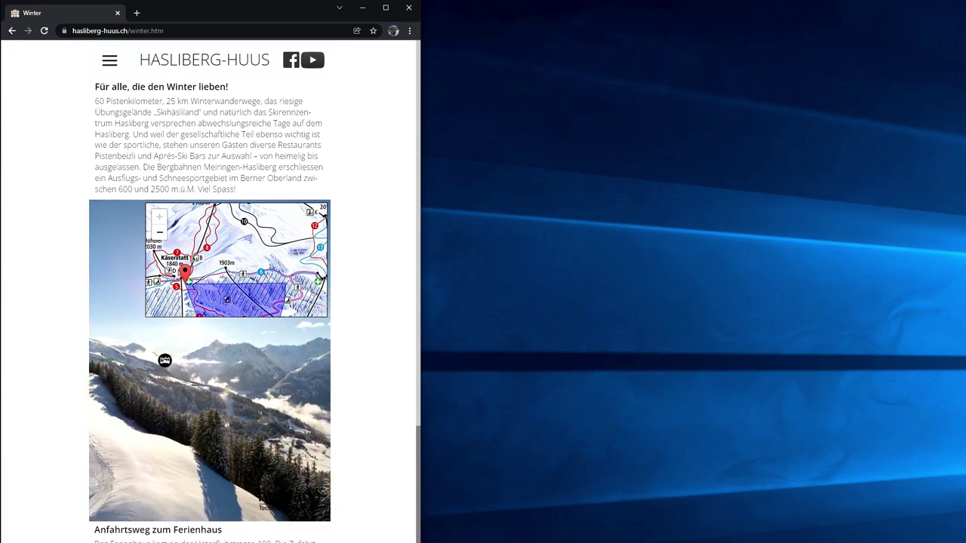
key(super+Up)
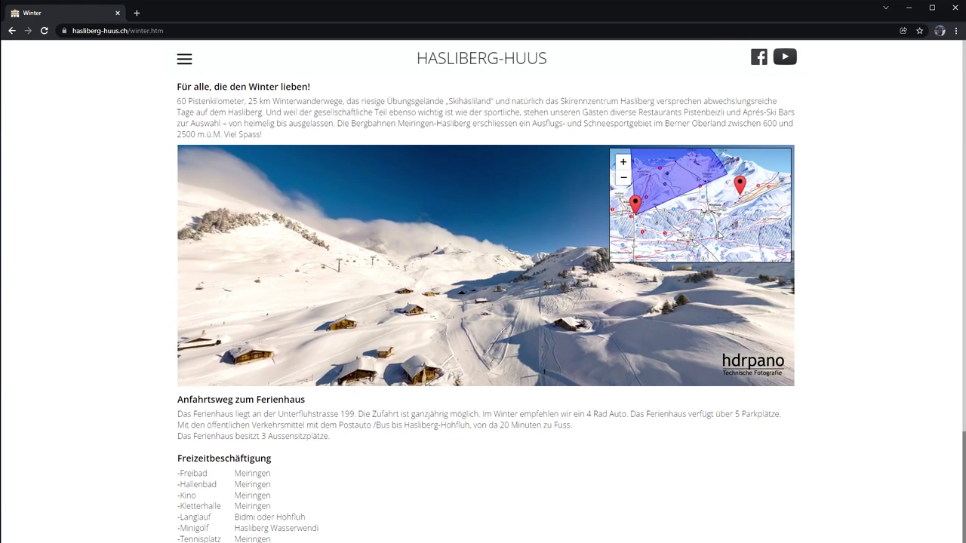
click(739, 185)
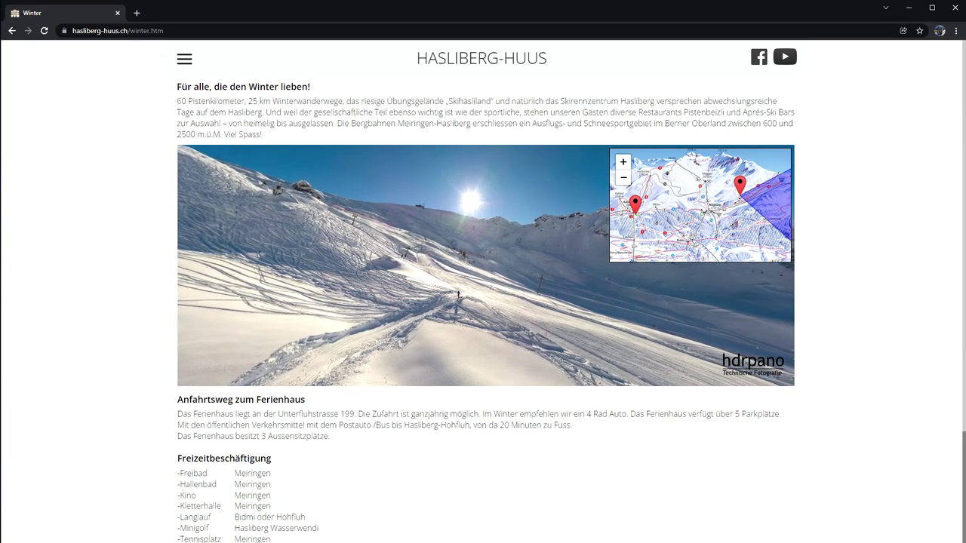
key(super+Left)
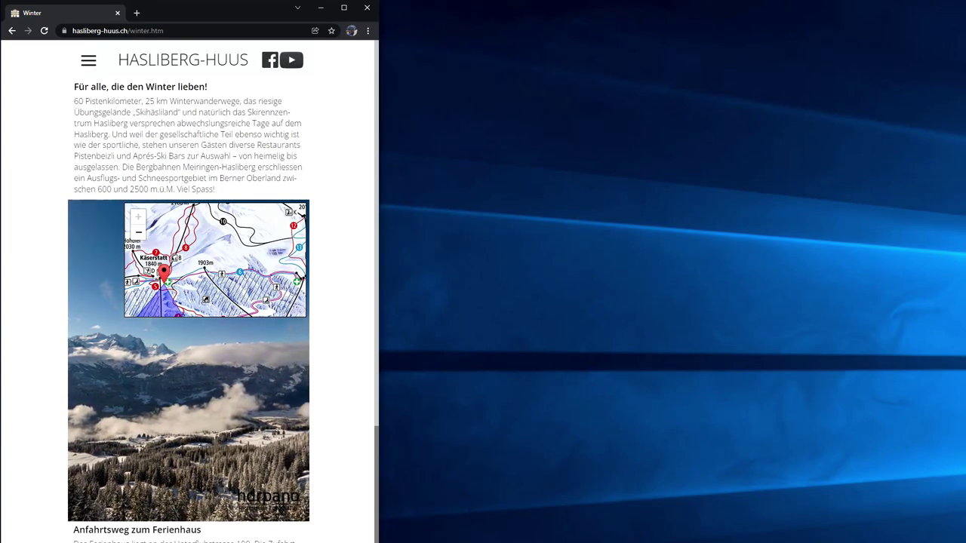
key(super+Up)
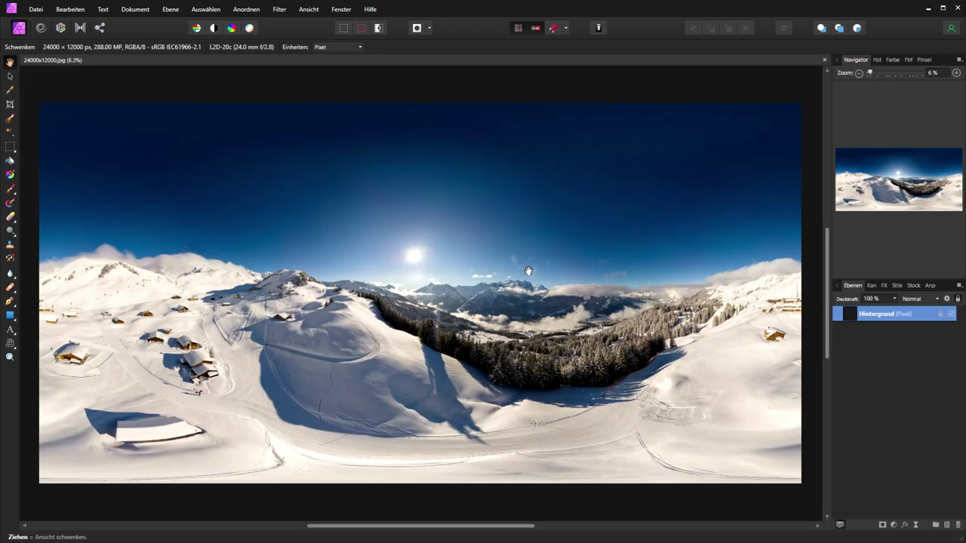
- In Affinity Photo, apply an equirectangular live projection to the Hintergrund layer and rotate the 360° view towards the chalets
click(170, 9)
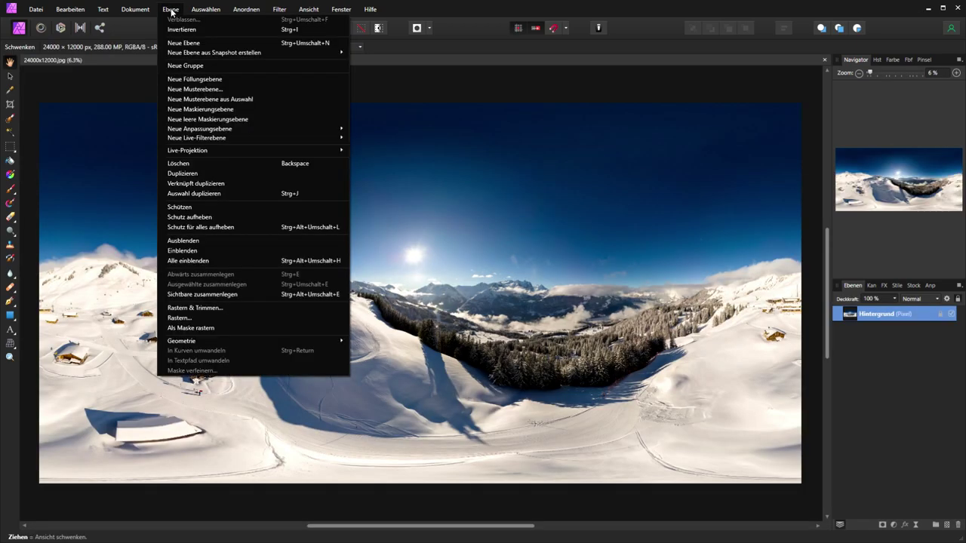
mouse_move(188, 150)
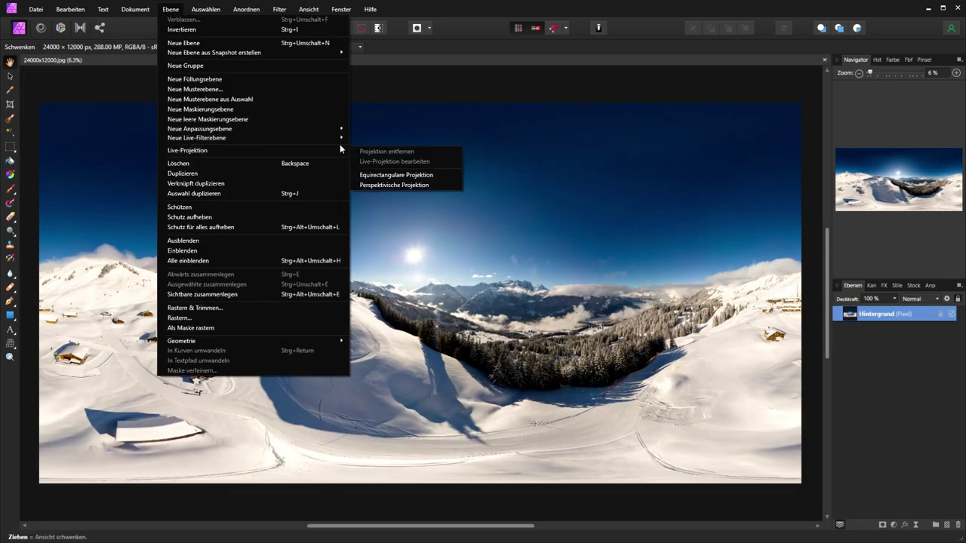
click(377, 173)
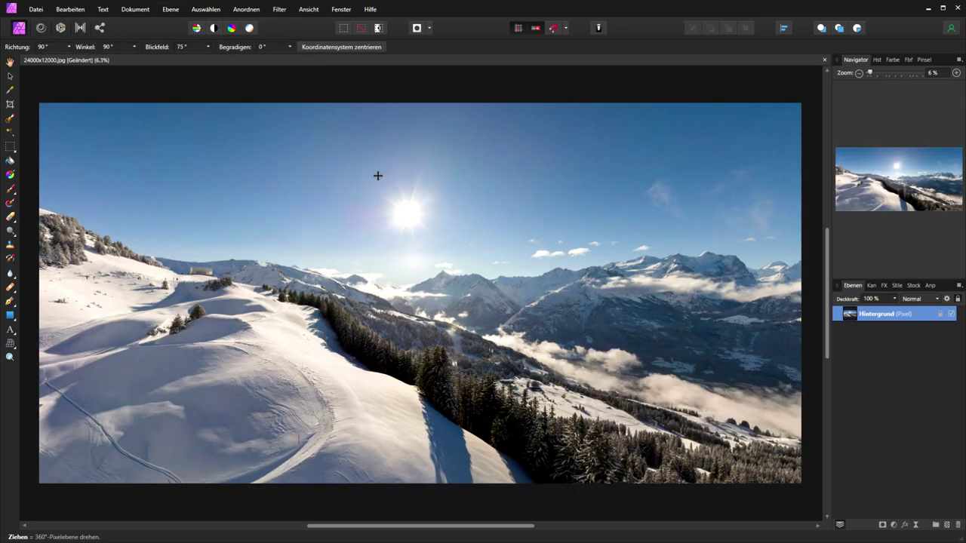
drag(289, 374, 138, 368)
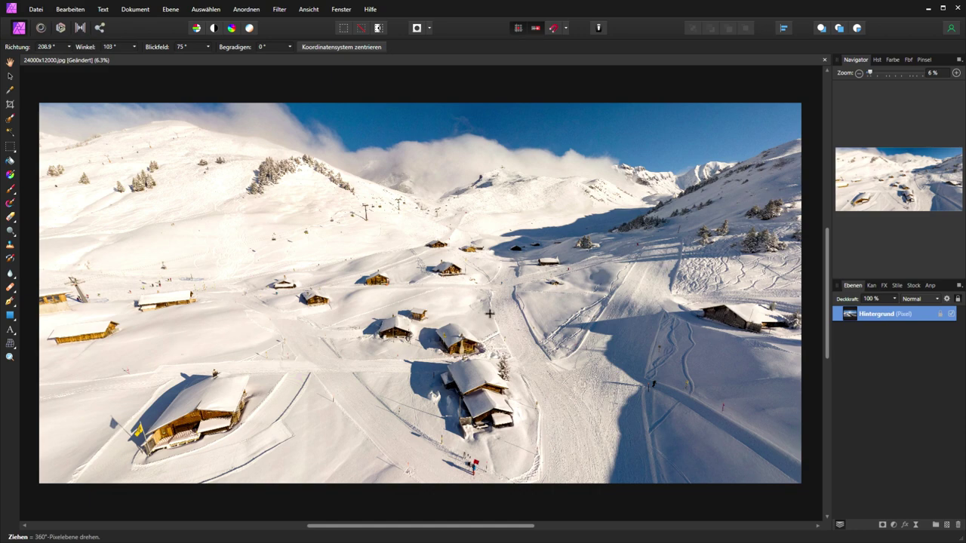
- Examine the image detail of the chalets, ski slopes and people around the projected panorama at zoom levels up to 25 %
click(956, 73)
click(956, 73)
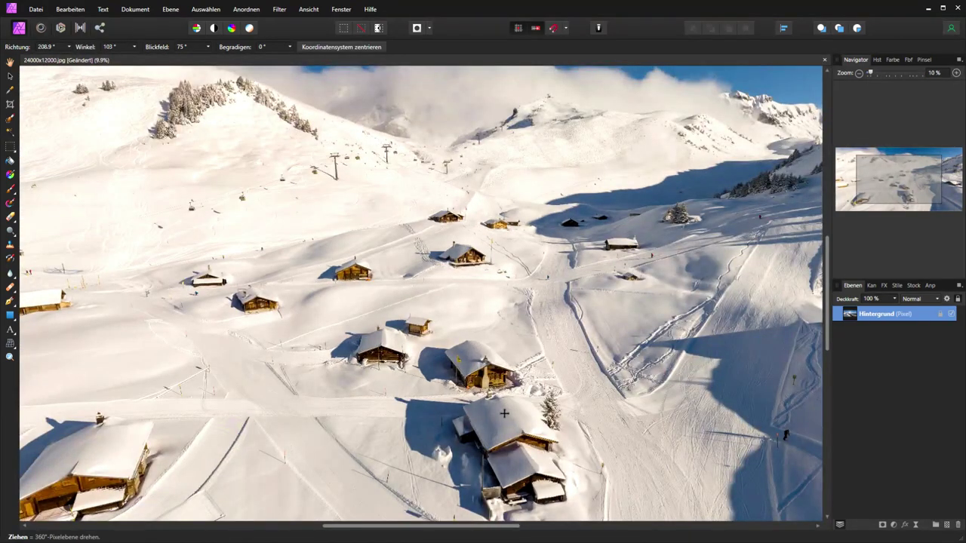
drag(504, 413, 620, 320)
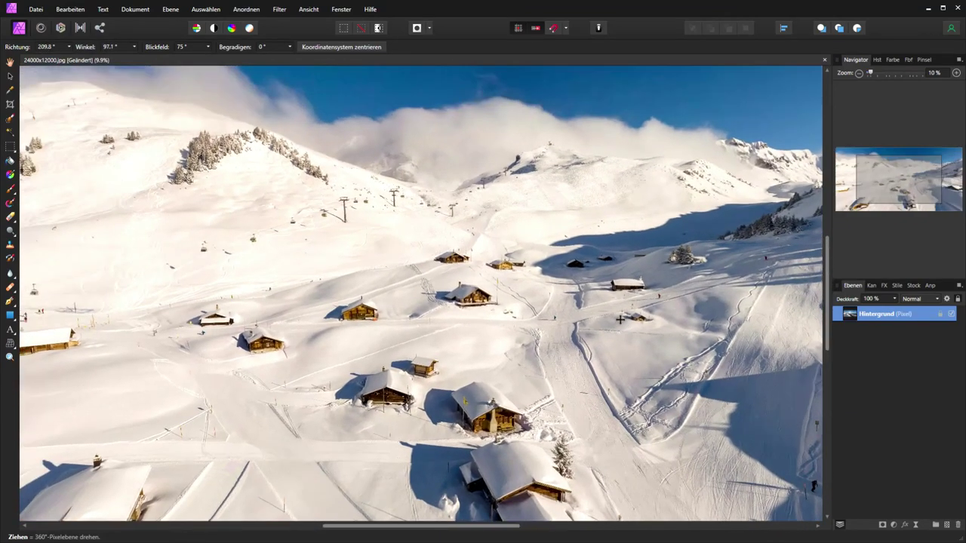
drag(530, 324, 453, 317)
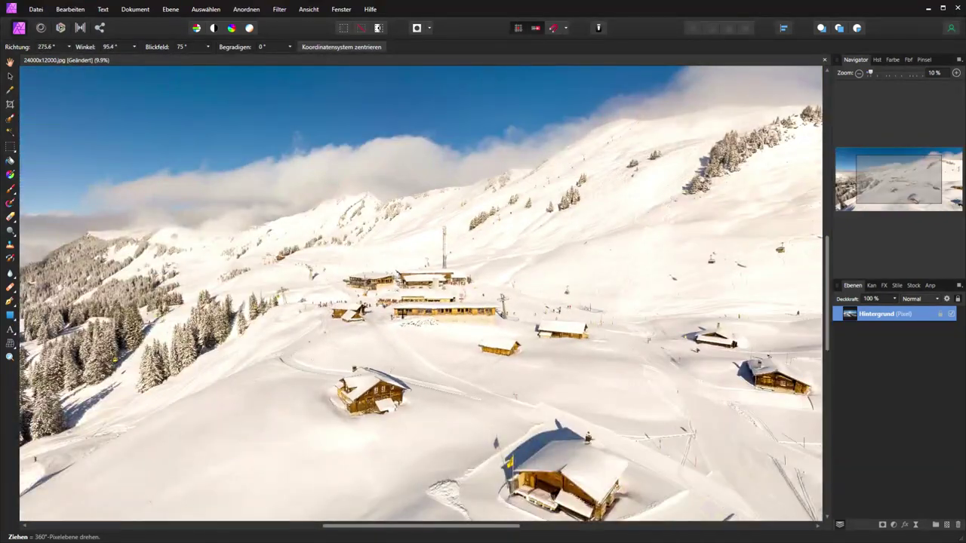
drag(355, 323, 321, 337)
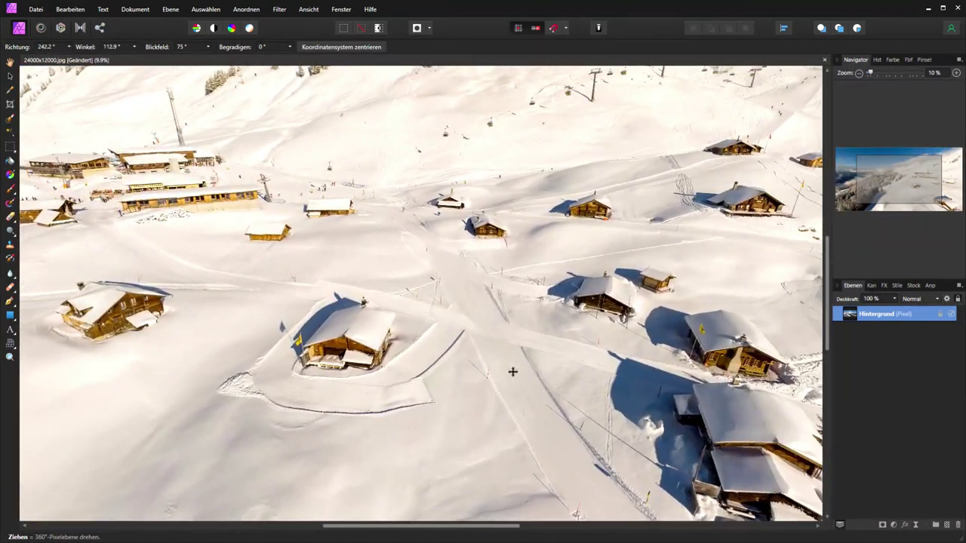
drag(512, 371, 649, 381)
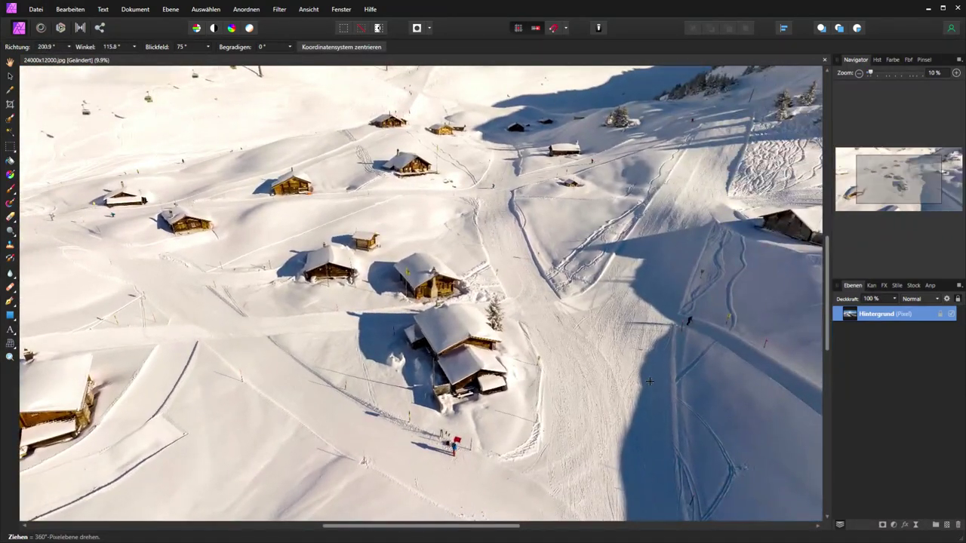
click(956, 73)
drag(504, 391, 437, 379)
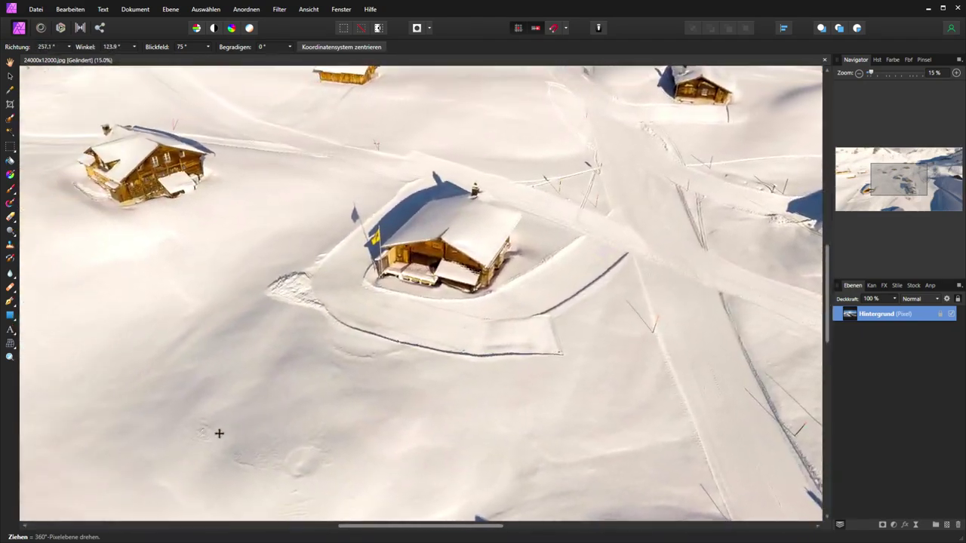
drag(352, 367, 218, 389)
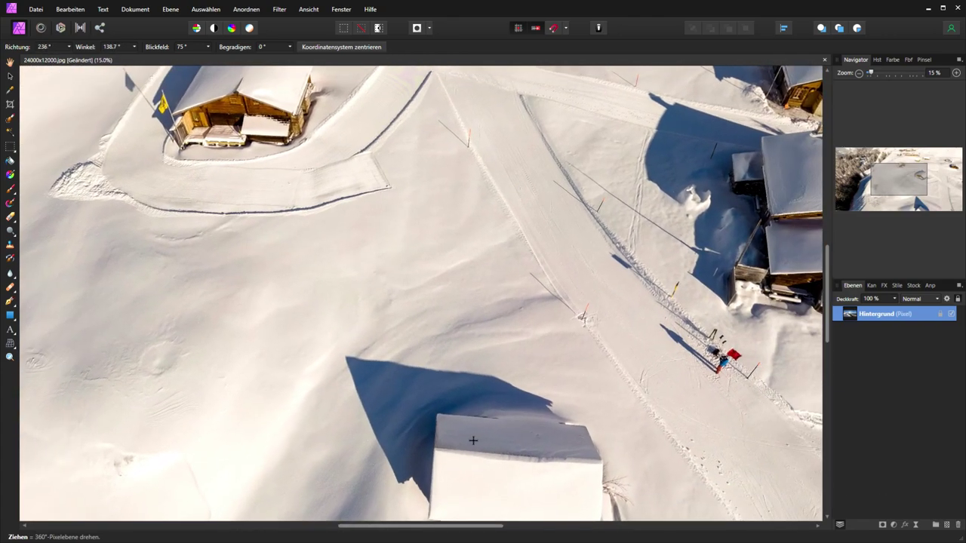
drag(473, 440, 482, 154)
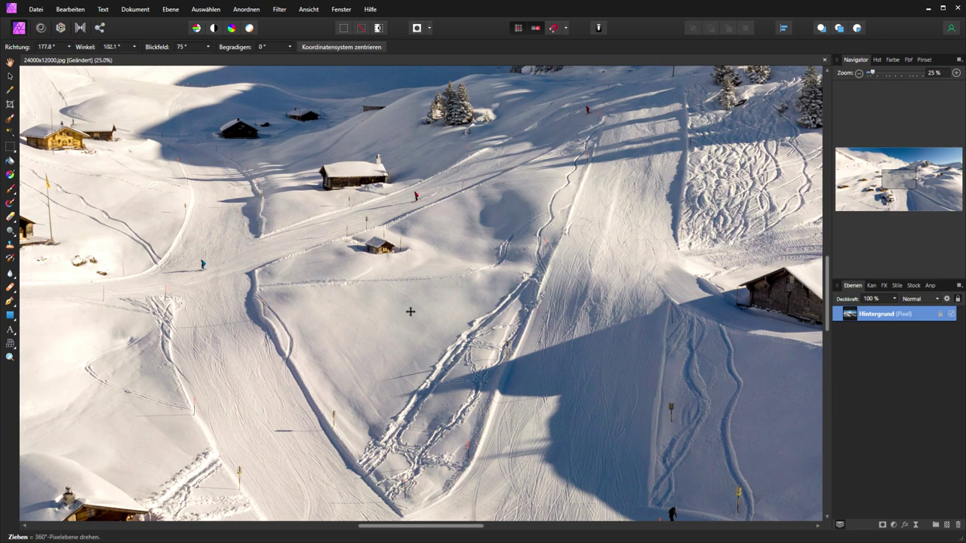
drag(410, 311, 586, 370)
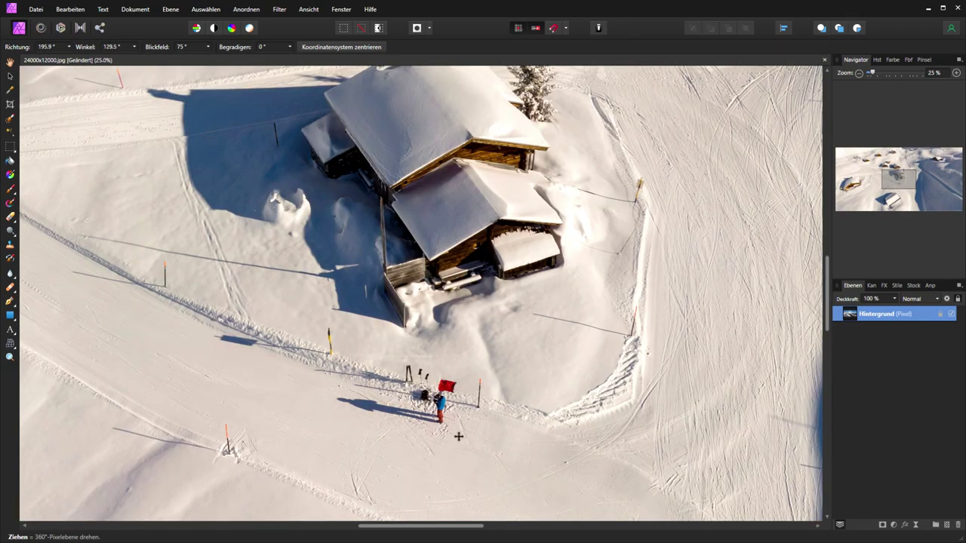
drag(457, 435, 510, 465)
drag(412, 450, 595, 460)
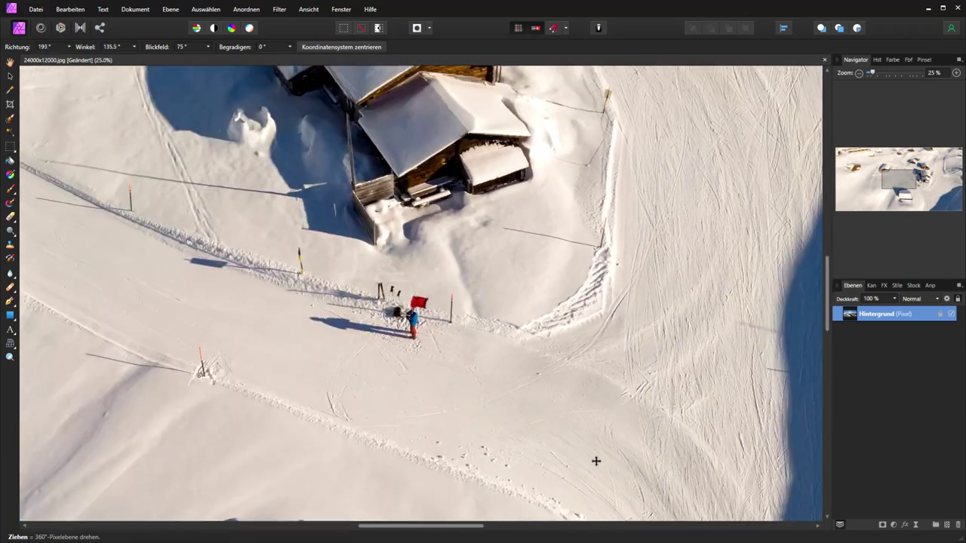
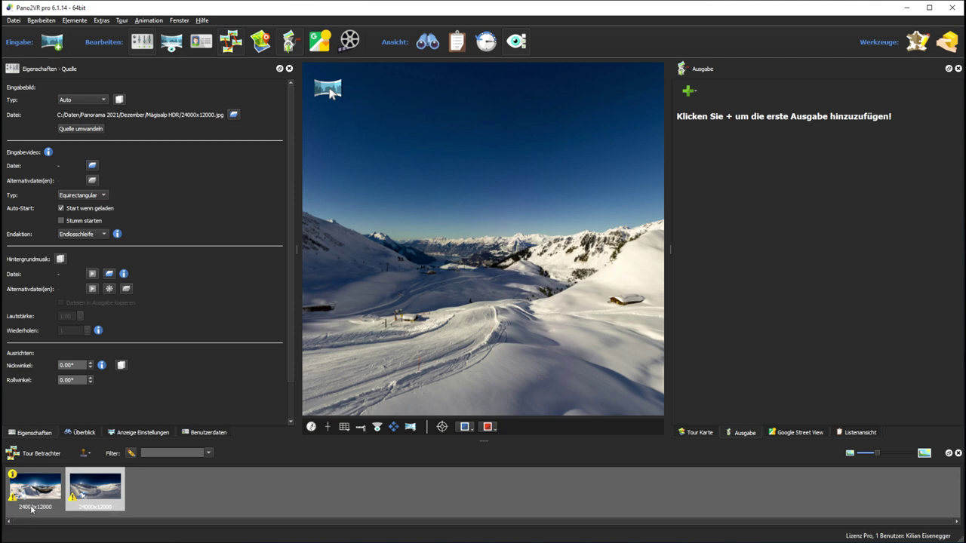
- In Pano2VR, open the user data of the Käserstatt panorama and set its title to "Käserstatt Hasliberg"
mouse_move(24, 512)
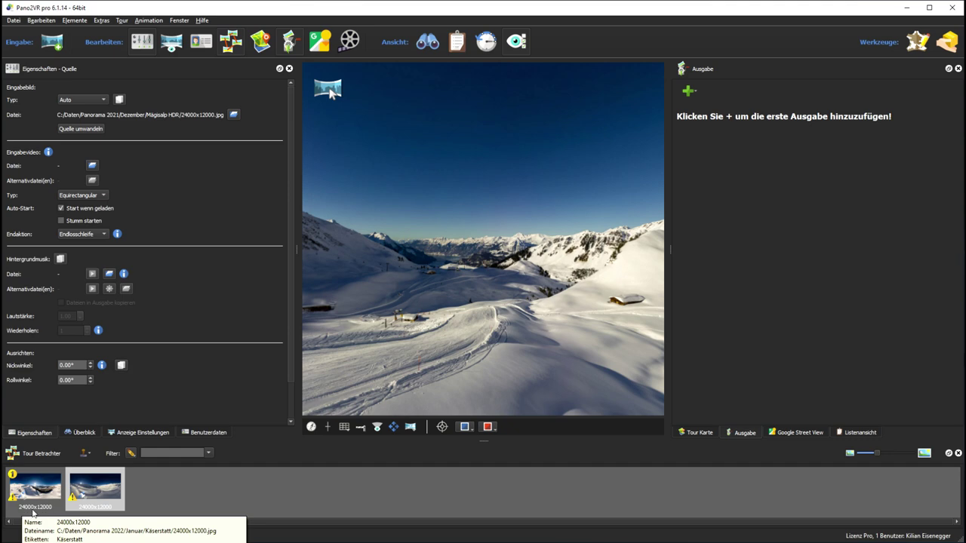
mouse_move(62, 495)
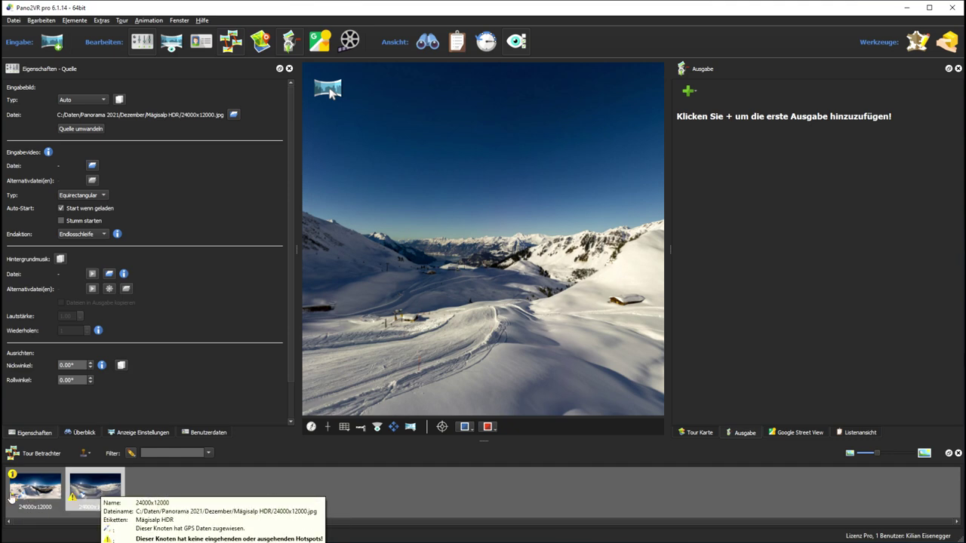
click(200, 434)
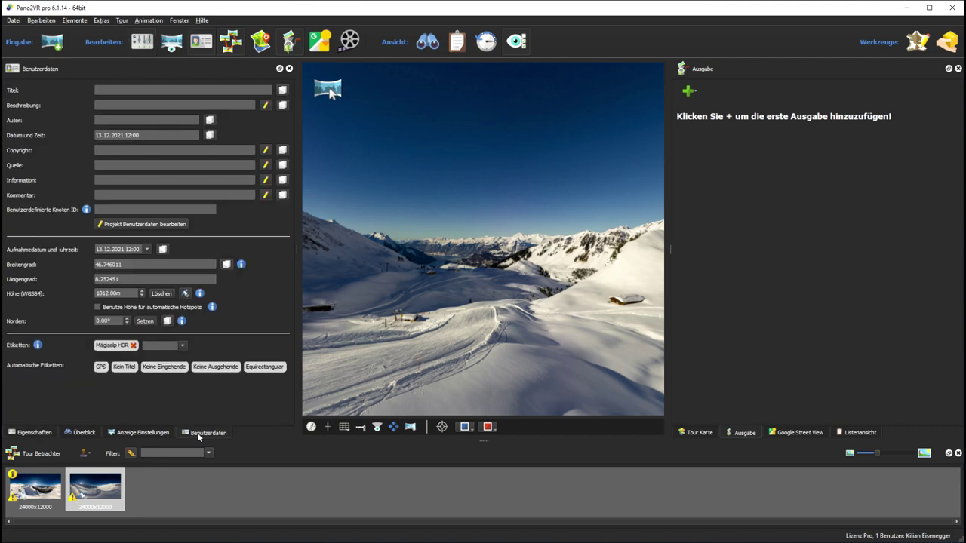
click(38, 486)
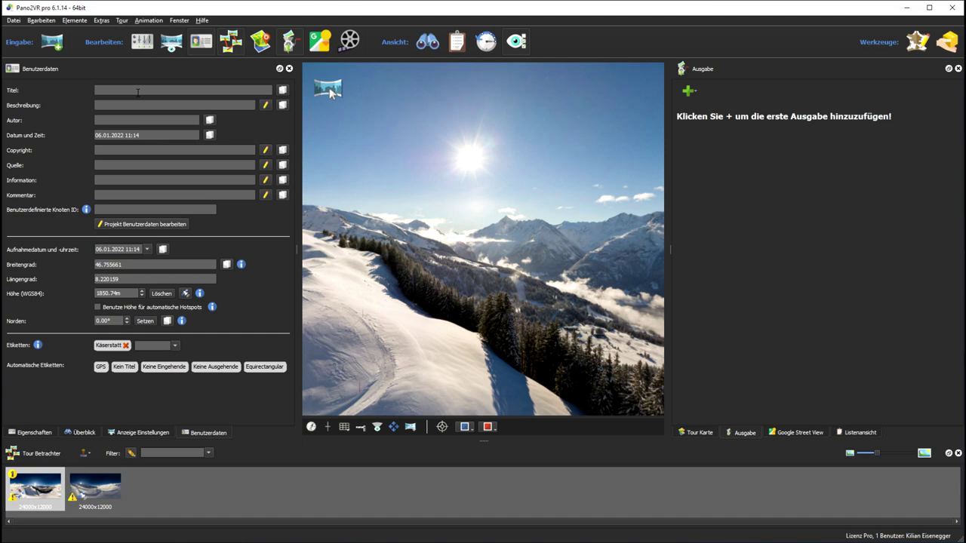
click(138, 92)
text(Käserstatt Hasliberg)
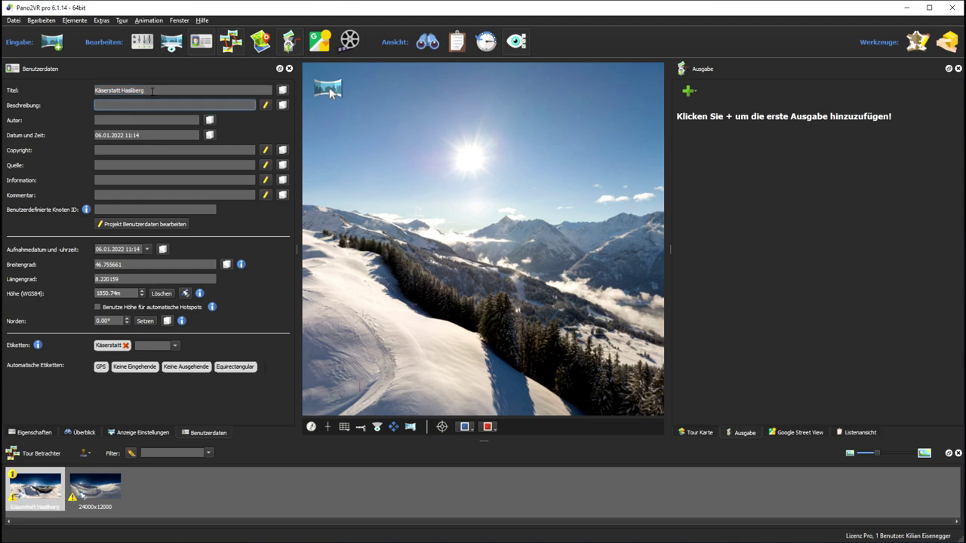
- Reuse the title as the Käserstatt panorama's description and enter the author's name, copyright "hdrpano" and source "Mavic 3"
drag(148, 90, 91, 99)
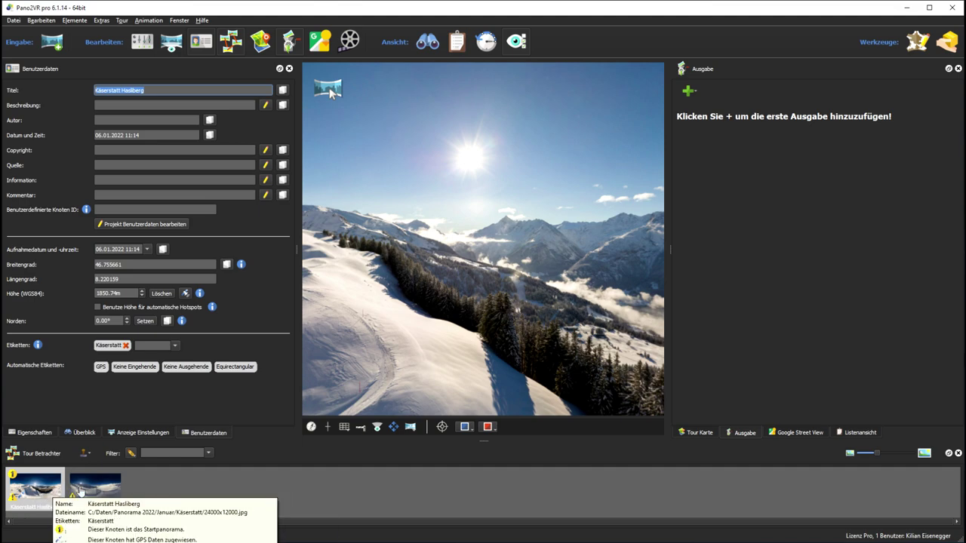
click(180, 105)
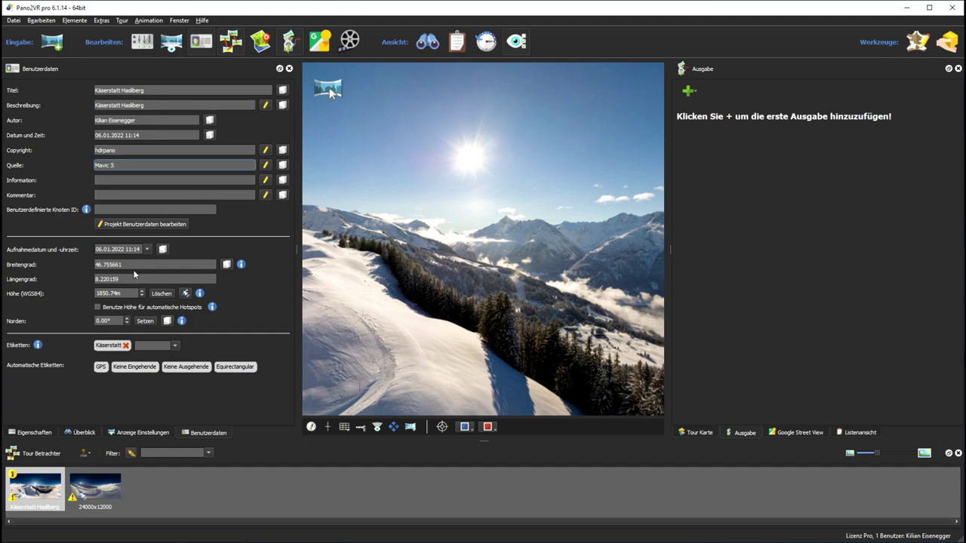
- Enter "Alpentower Hasliberg" as the second panorama's title and description, plus author, copyright "hdrpano" and source "Mavic 3", and select the Käserstatt node on the tour map
click(107, 494)
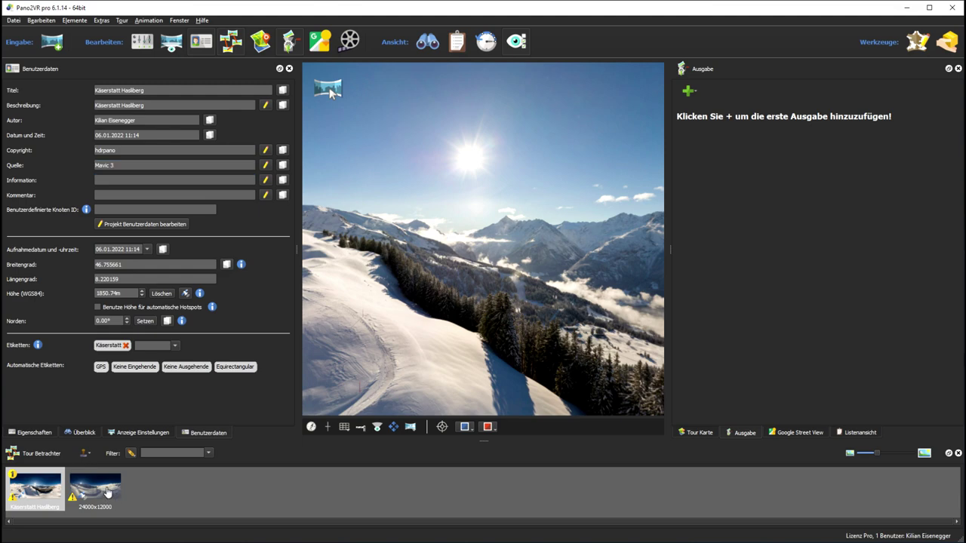
click(107, 494)
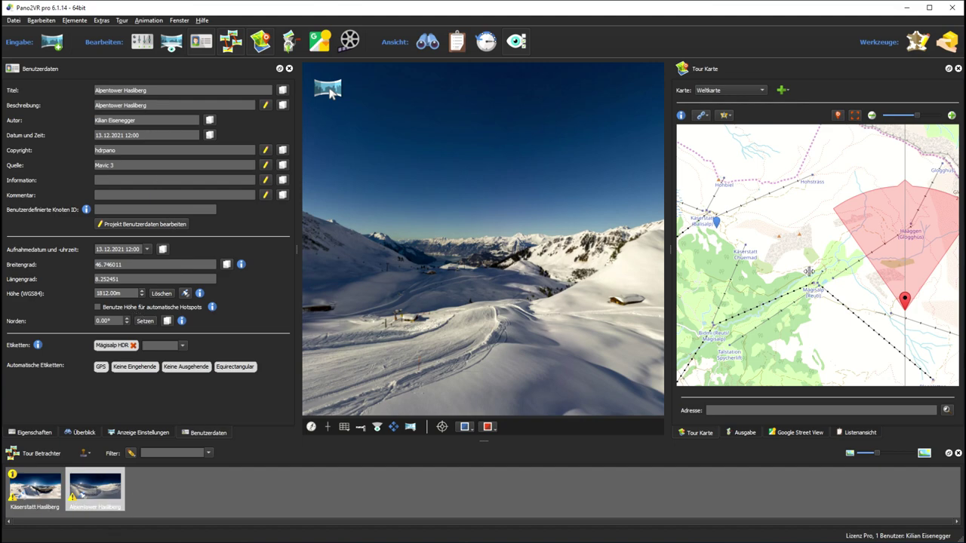
click(715, 224)
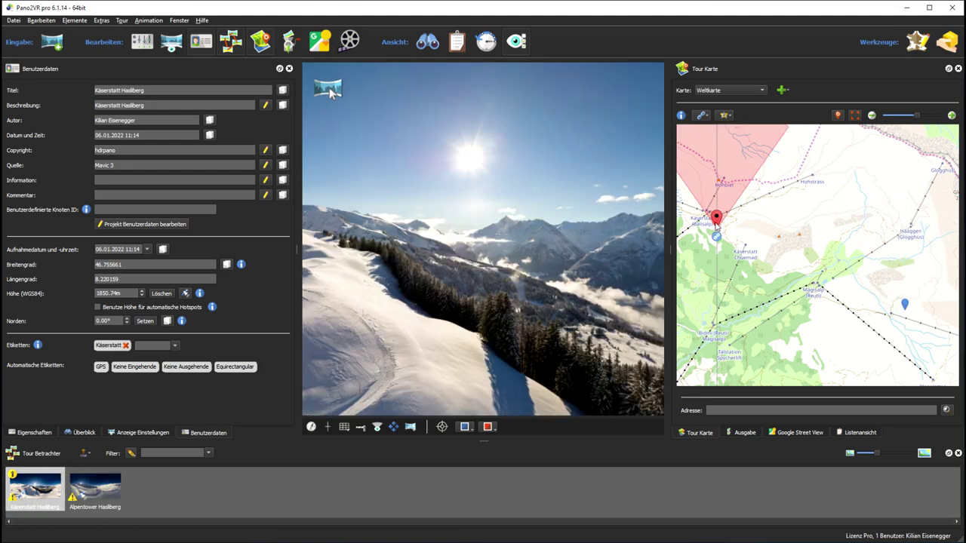
- Check the Alpentower and Käserstatt nodes' positions on the world map and the available map types
click(906, 303)
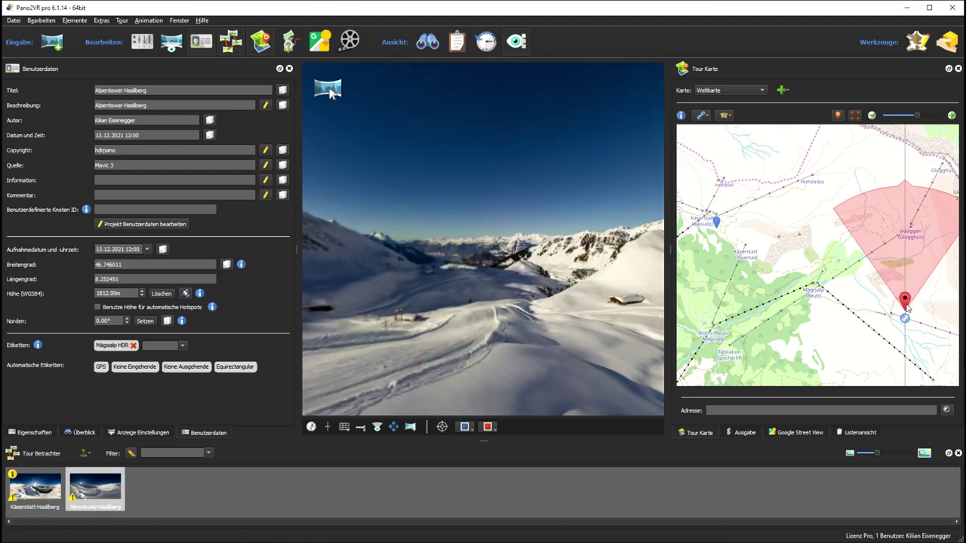
click(717, 223)
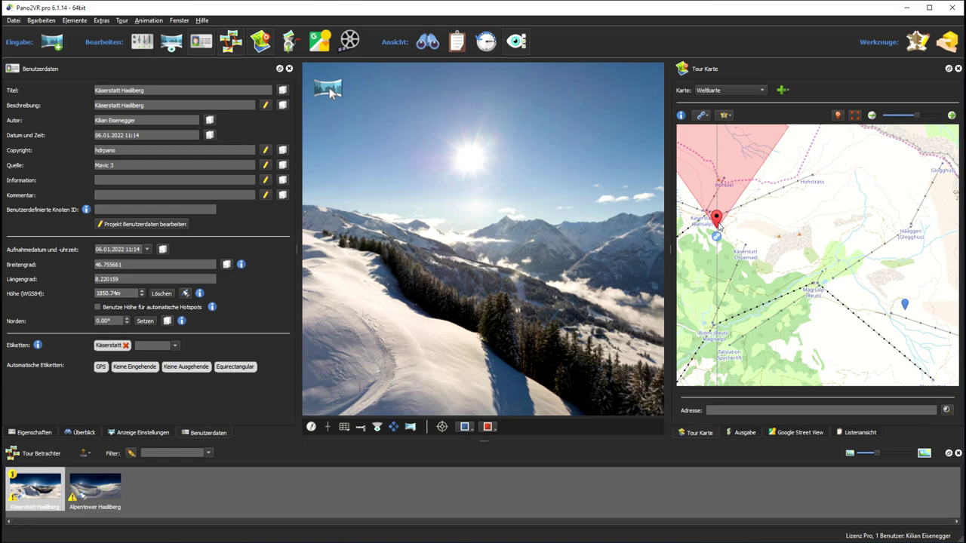
click(763, 91)
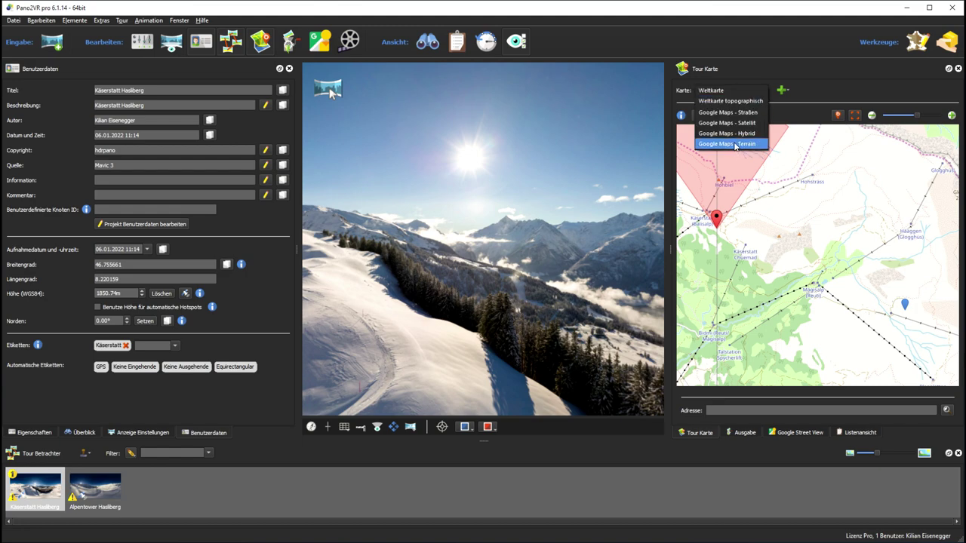
- Add the Hasliberg ski piste map image to the tour map as a floor plan
click(785, 92)
click(785, 93)
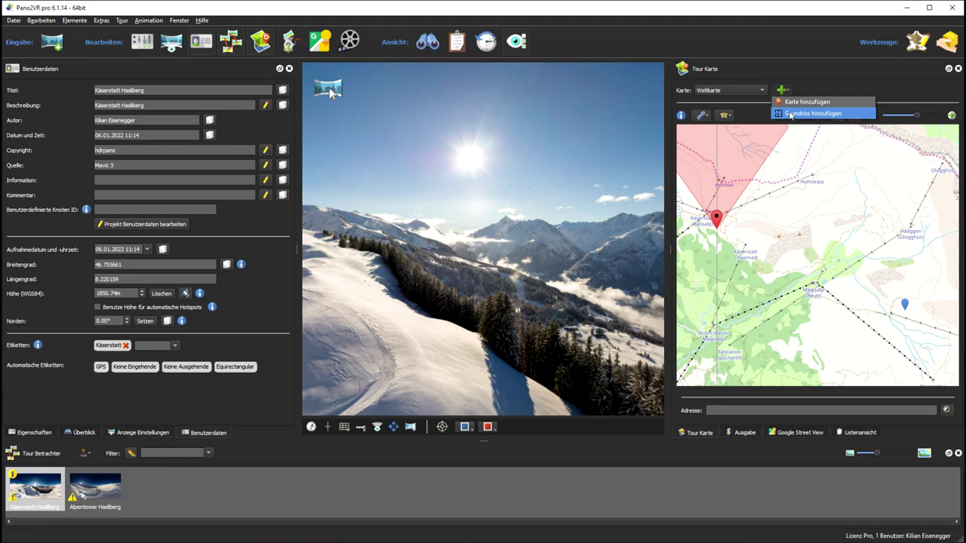
click(789, 115)
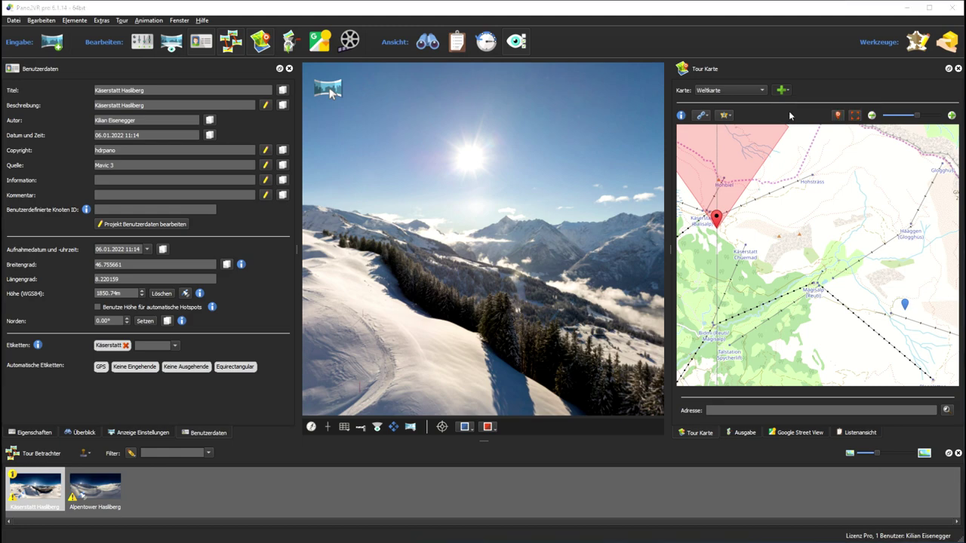
double_click(275, 128)
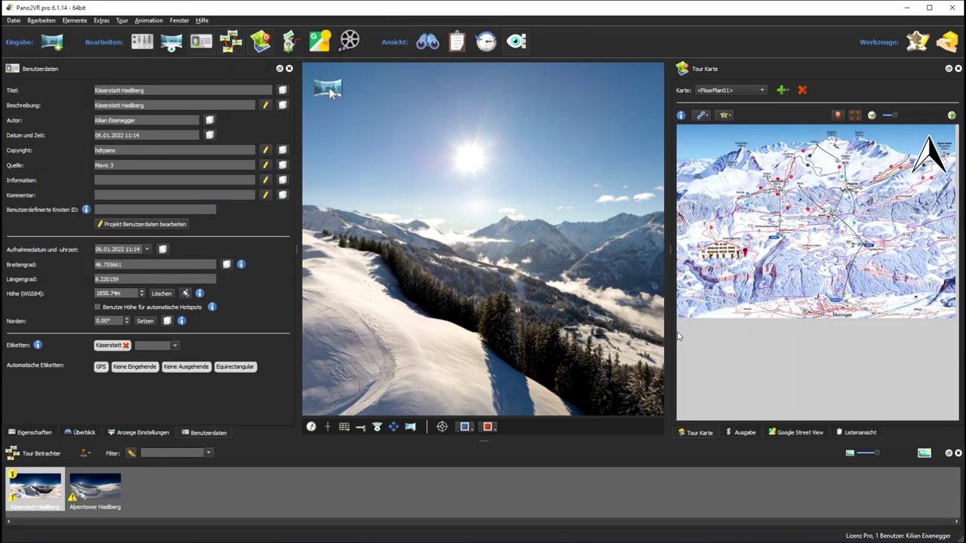
scroll(810, 269, down, 1)
scroll(810, 269, up, 3)
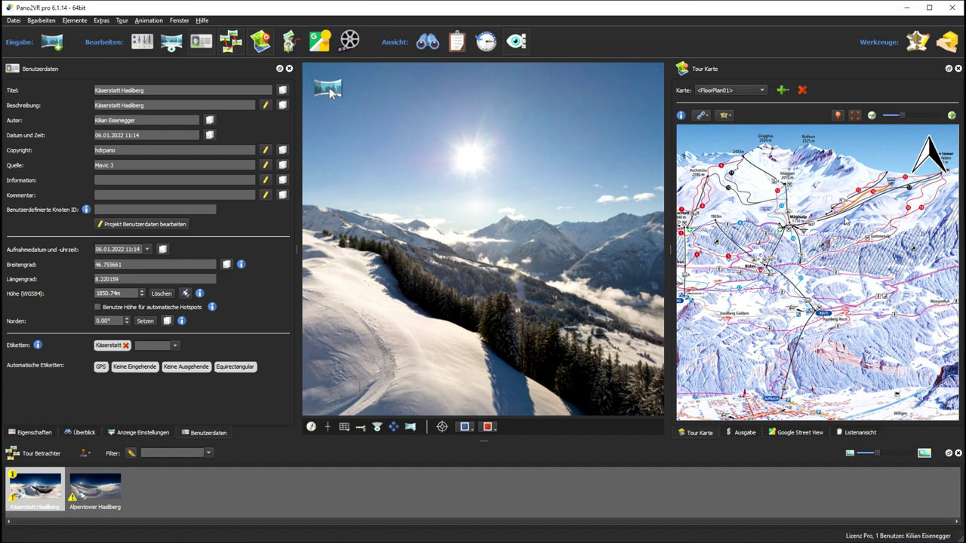
- Switch the tour map to the world map (Weltkarte) and examine where the Käserstatt and Alpentower nodes lie in the surrounding region
click(763, 91)
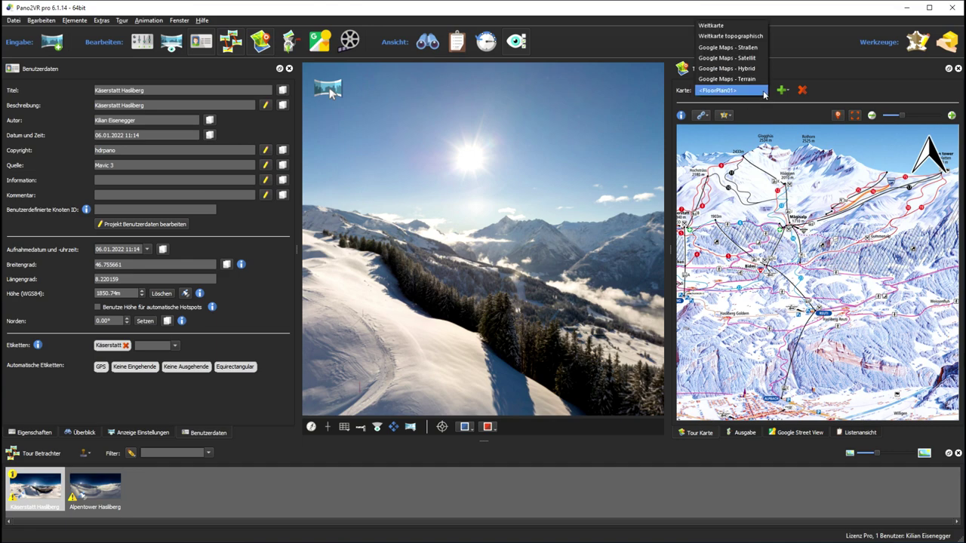
click(709, 25)
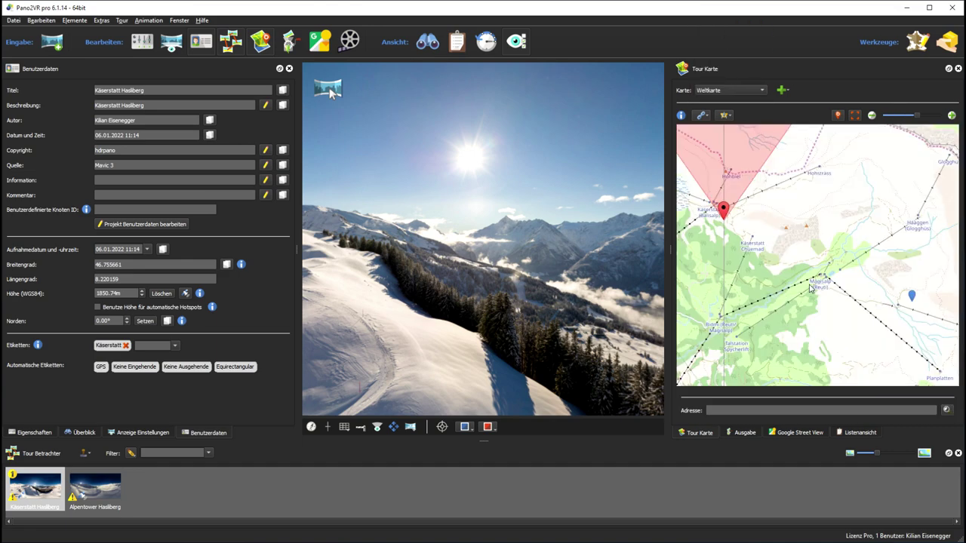
scroll(832, 224, down, 2)
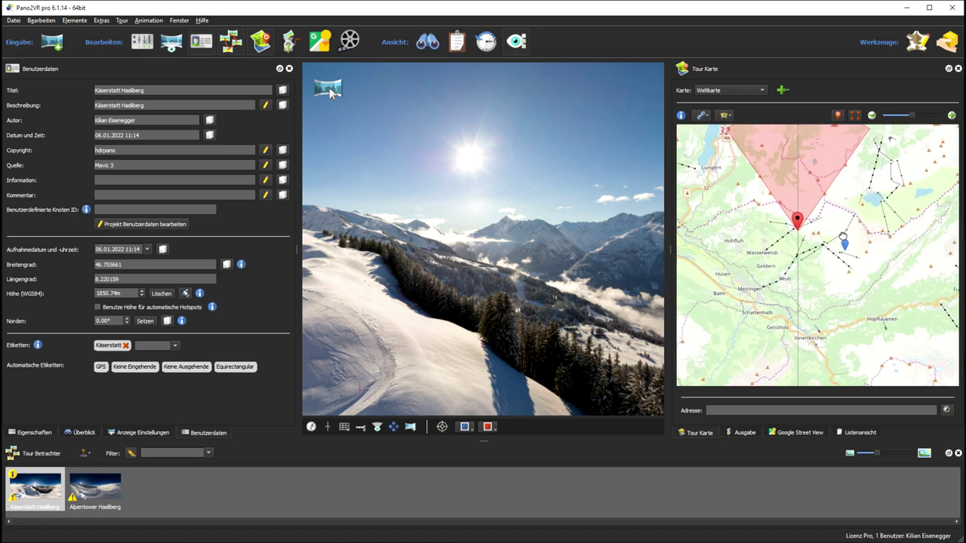
drag(843, 237, 864, 302)
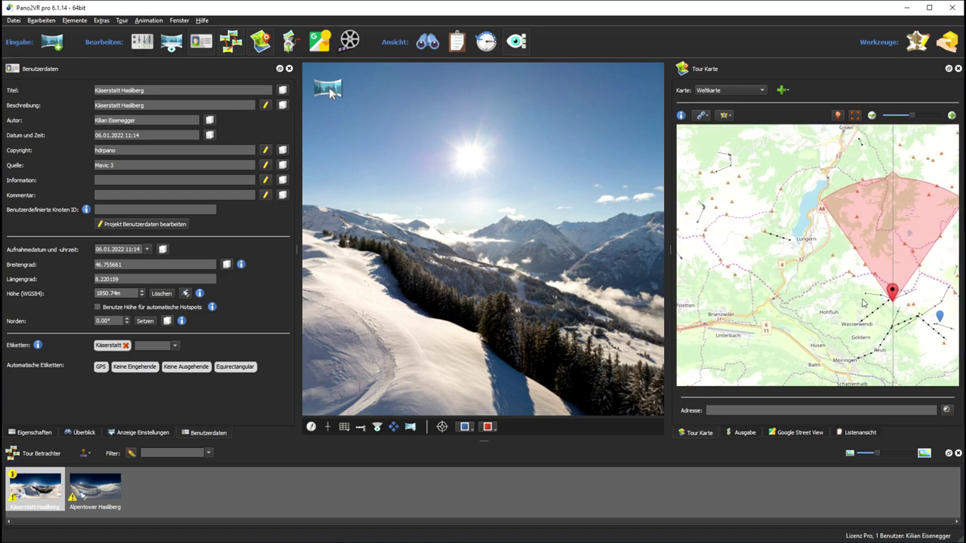
scroll(864, 303, down, 1)
click(901, 305)
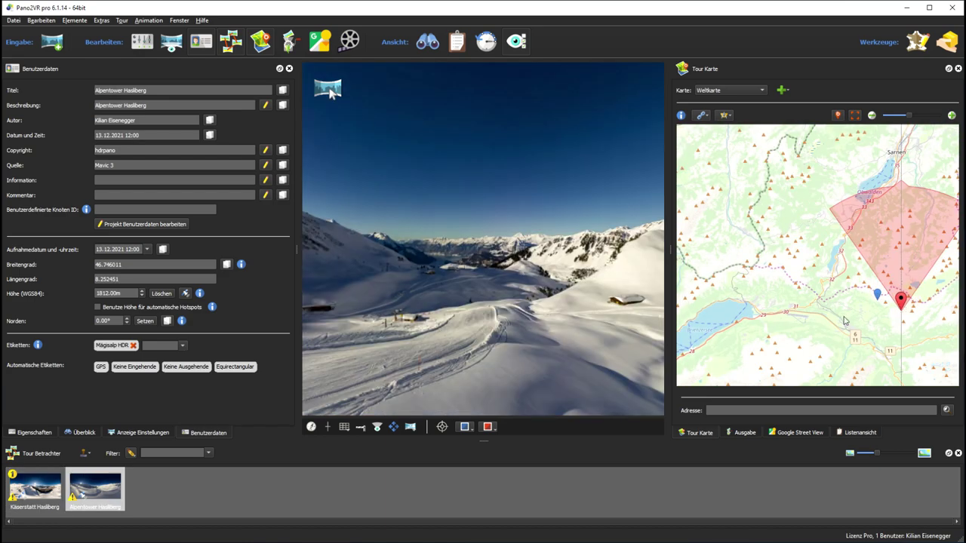
scroll(774, 292, up, 4)
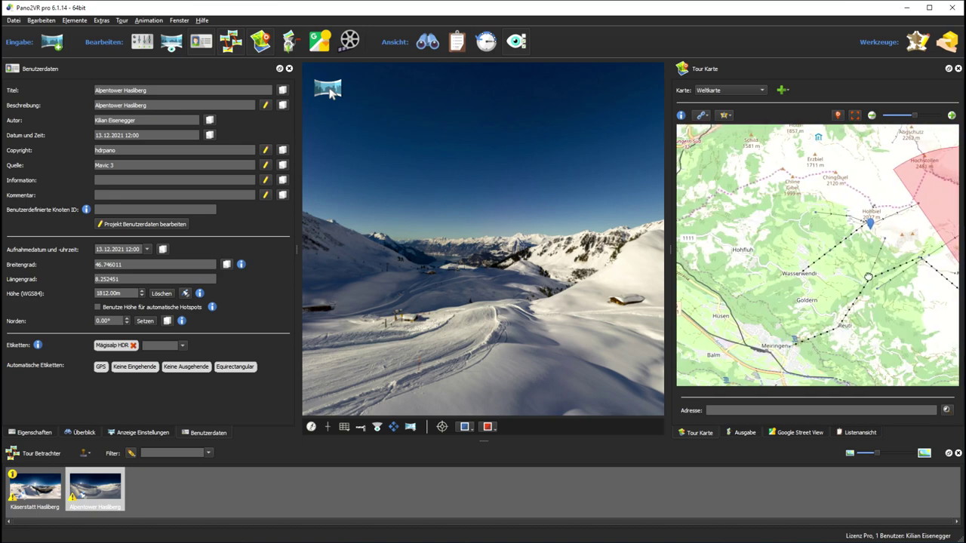
drag(868, 277, 722, 291)
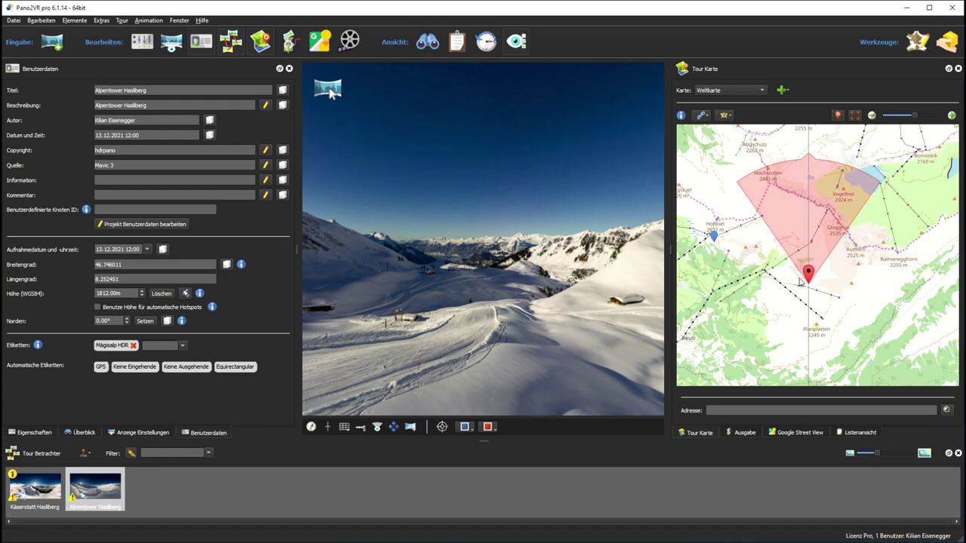
- Switch the tour map back to the ski map floor plan and place both panoramas on it
click(759, 92)
click(735, 160)
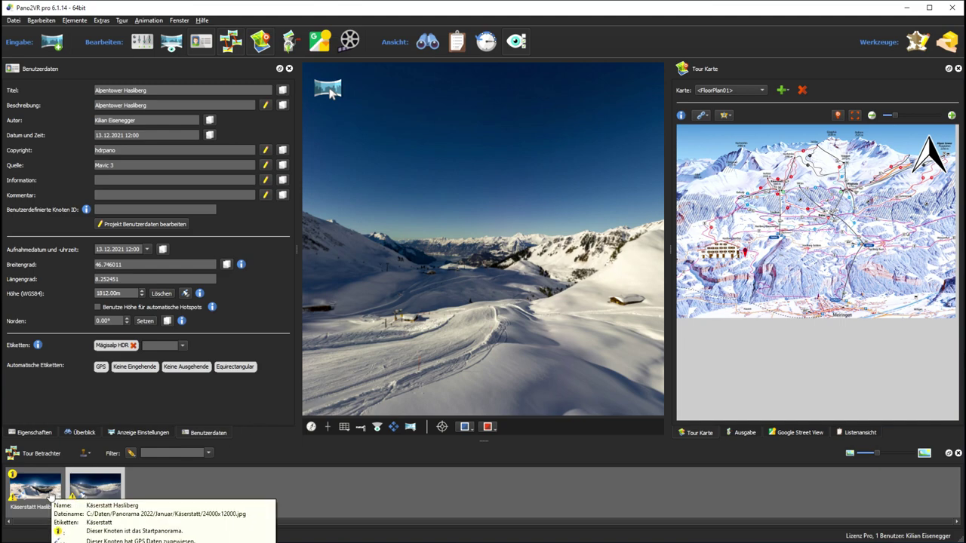
drag(50, 496, 828, 214)
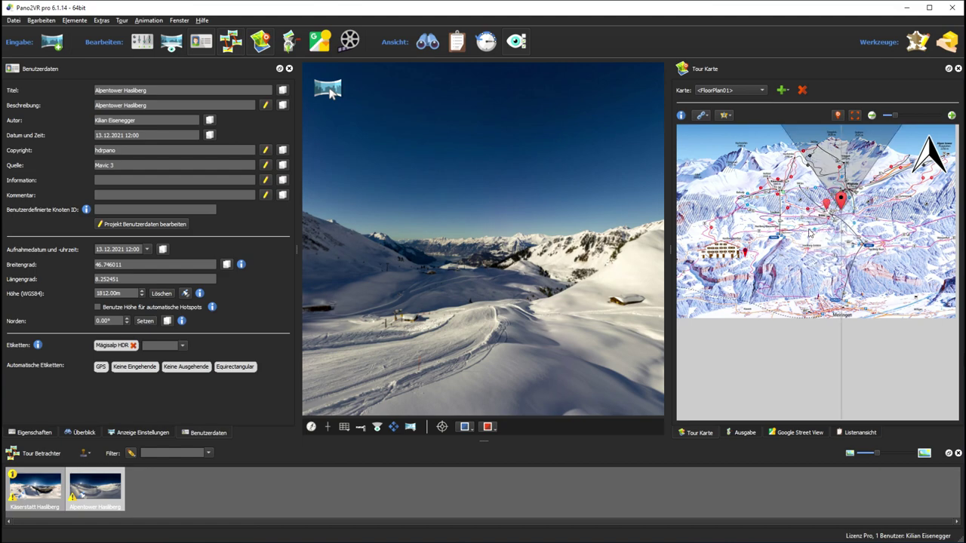
- Reposition the pins on the ski map: Alpentower on the slope above and east of Mägisalp, Käserstatt at the Käserstatt station
scroll(879, 217, up, 2)
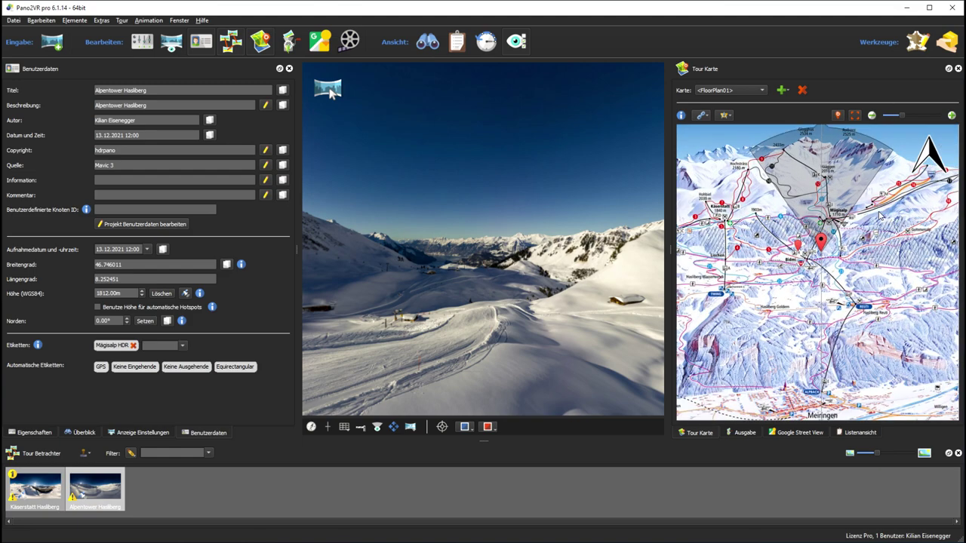
scroll(879, 217, up, 1)
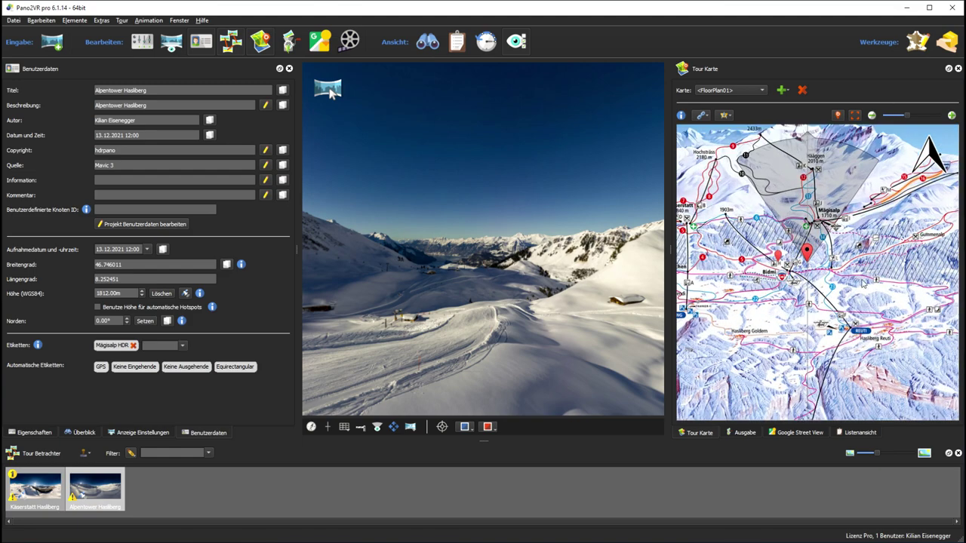
mouse_move(806, 251)
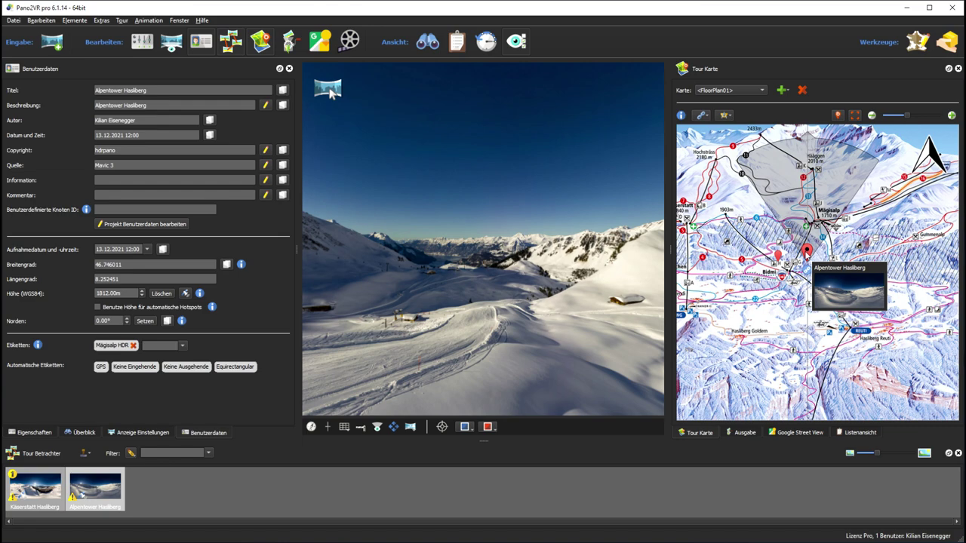
drag(805, 251, 888, 176)
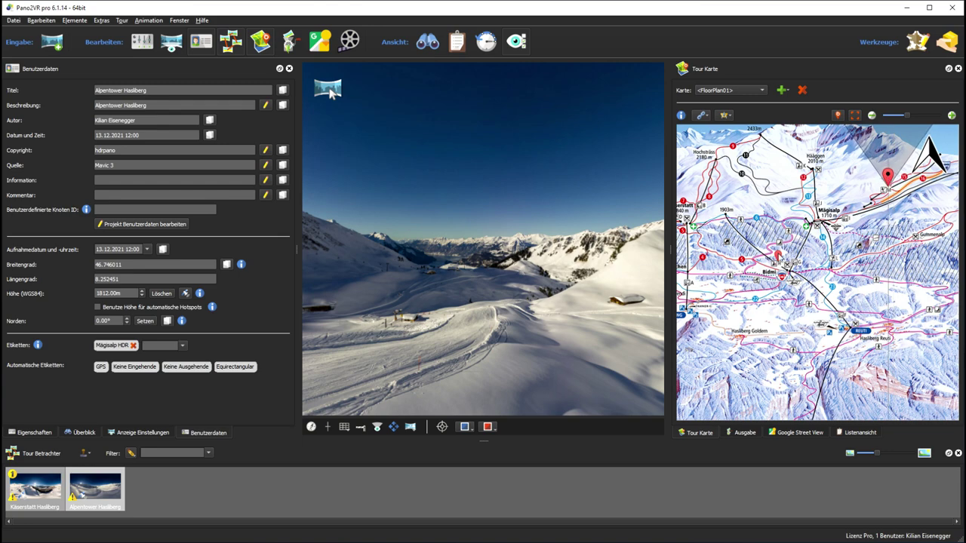
click(777, 255)
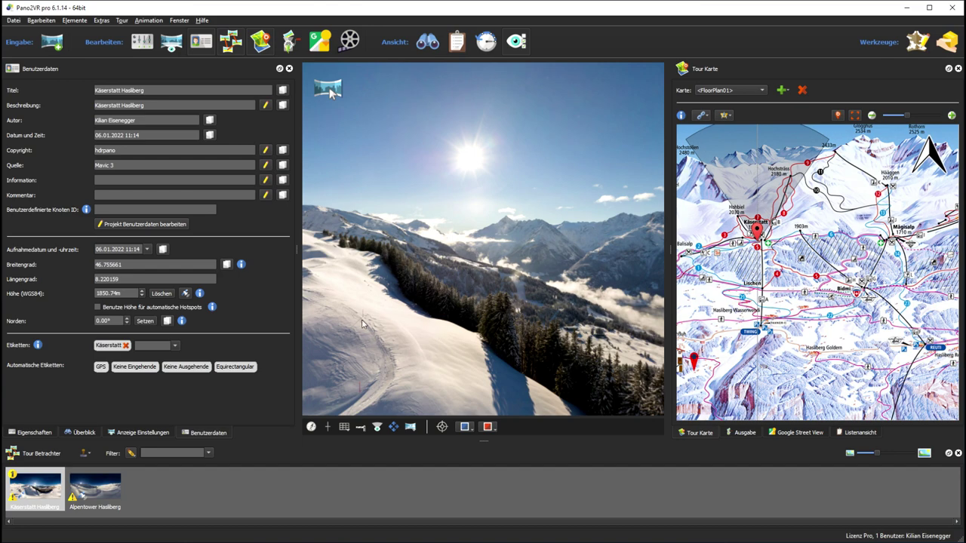
- Turn the Käserstatt panorama's view towards the chalets in the valley and set its north value to 90°
drag(390, 305, 495, 208)
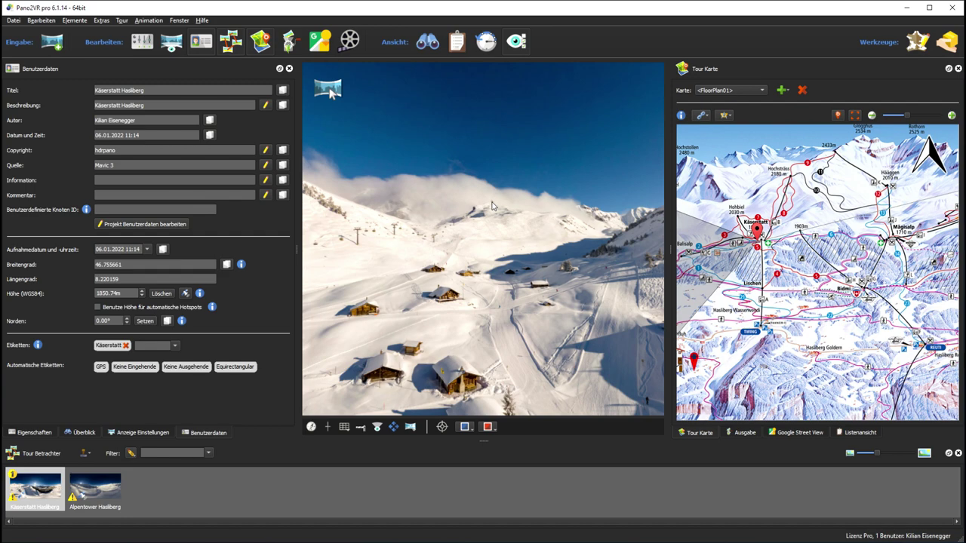
drag(498, 254, 498, 252)
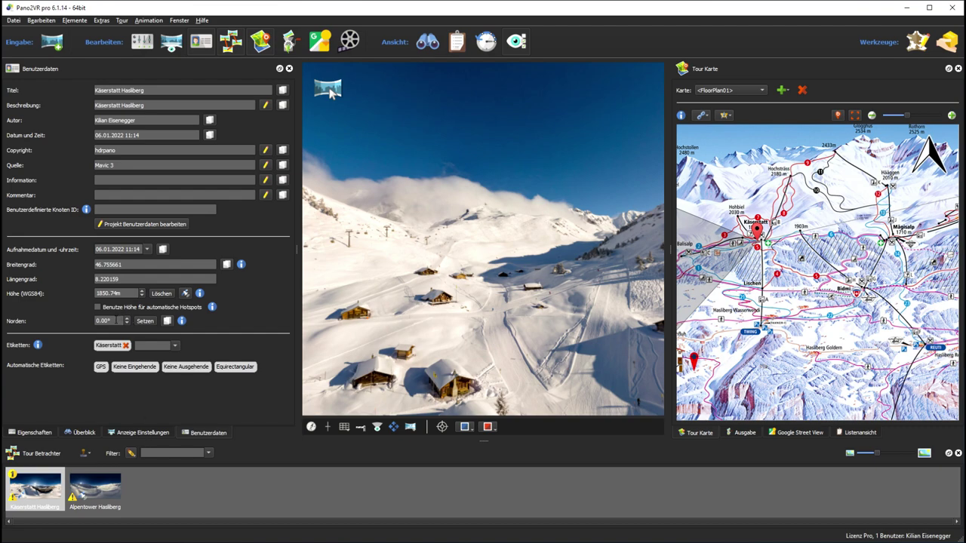
key(Up)
key(Up)
key(Up)
text(90)
key(Return)
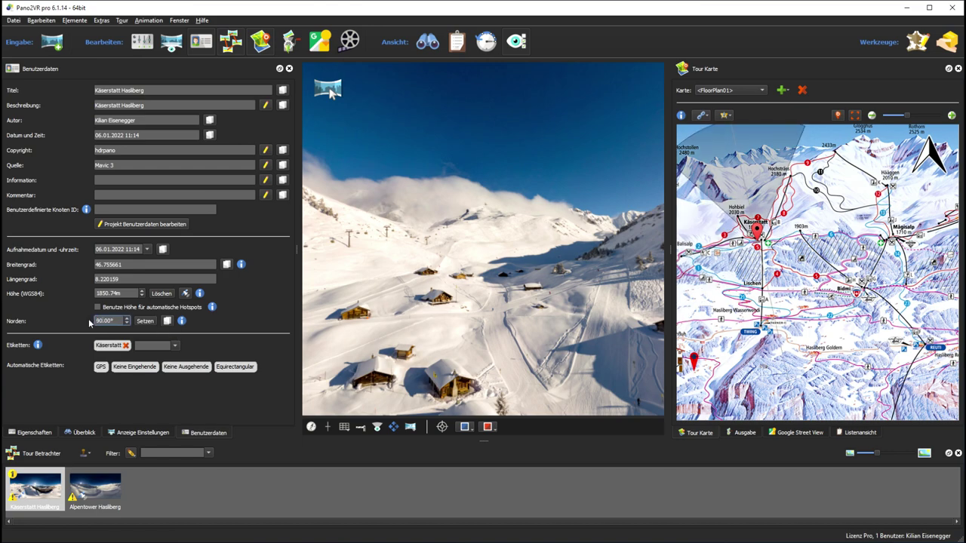
key(Return)
- Raise the Käserstatt panorama's north value in 1° increments to 129° and check the viewing cone against the ski map
click(126, 319)
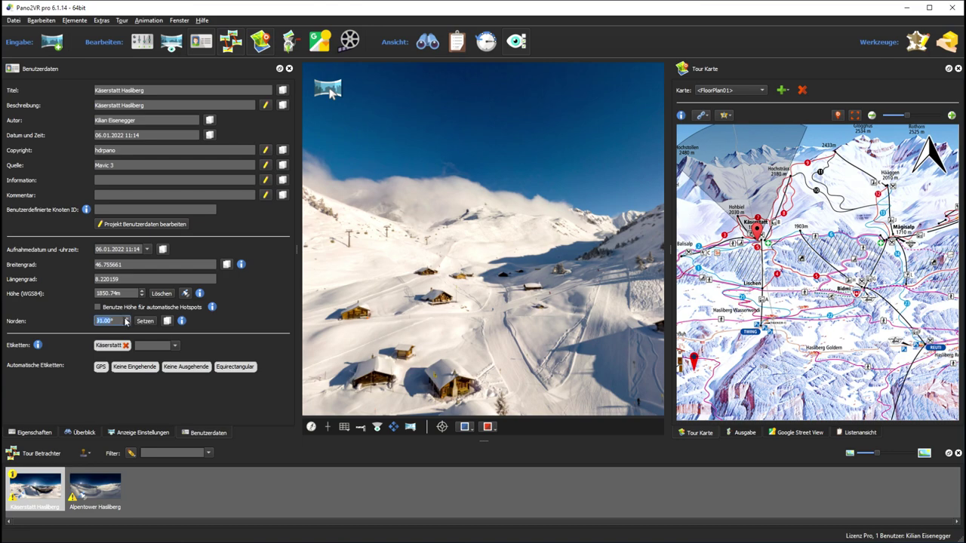
click(127, 320)
click(126, 319)
click(127, 319)
click(127, 319)
click(127, 320)
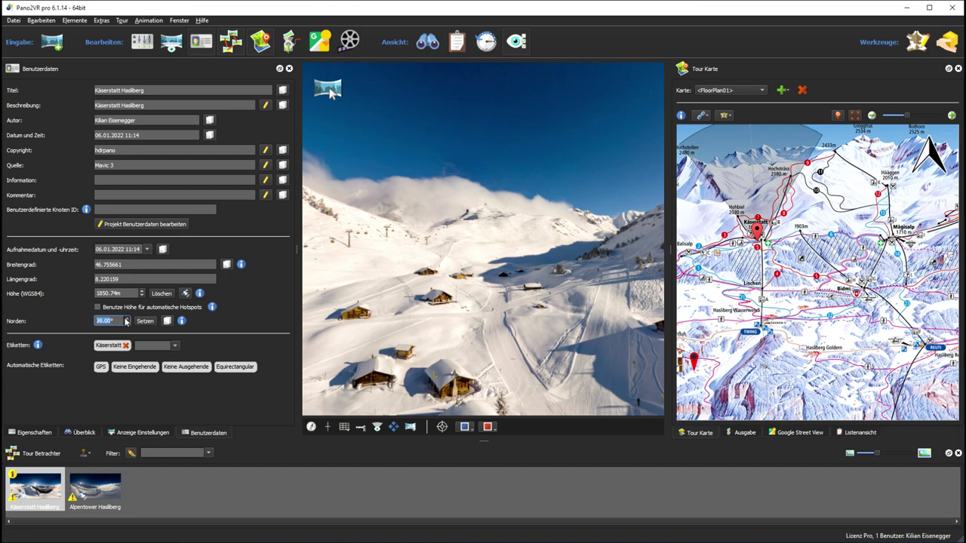
click(127, 319)
click(127, 319)
click(127, 319)
click(126, 319)
click(127, 319)
click(127, 319)
click(127, 319)
click(127, 319)
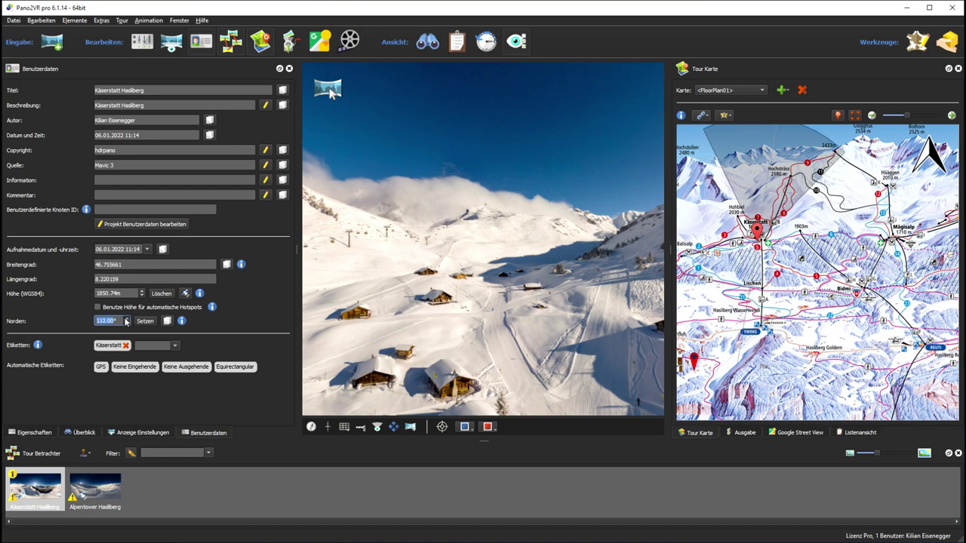
click(127, 319)
click(126, 320)
click(126, 319)
click(127, 319)
click(127, 319)
click(127, 319)
click(127, 320)
click(126, 319)
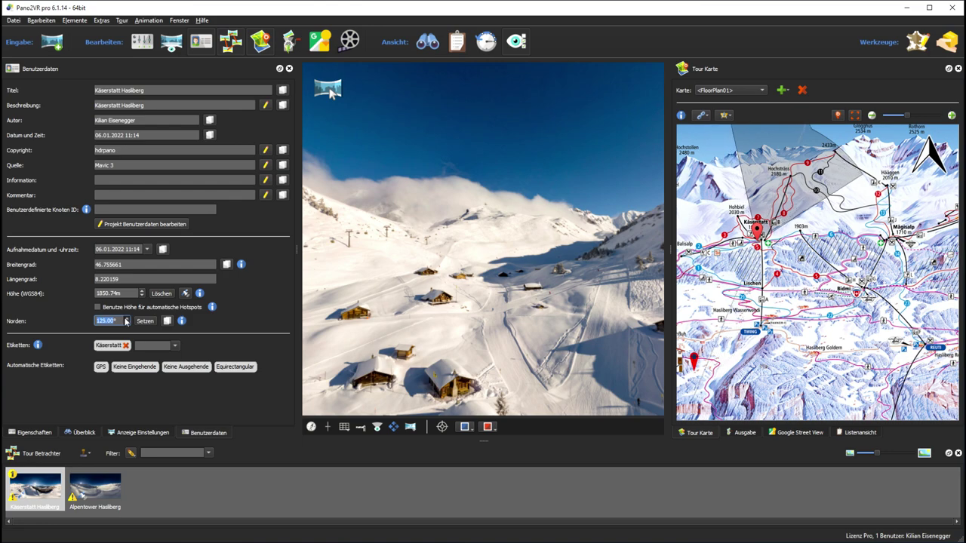
click(127, 319)
click(127, 319)
click(127, 319)
click(127, 319)
click(127, 319)
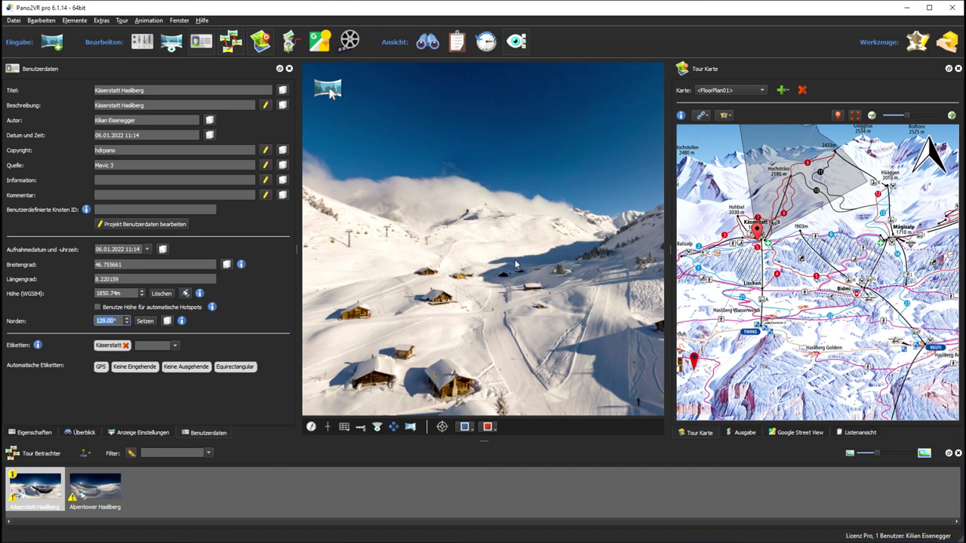
drag(506, 271, 474, 292)
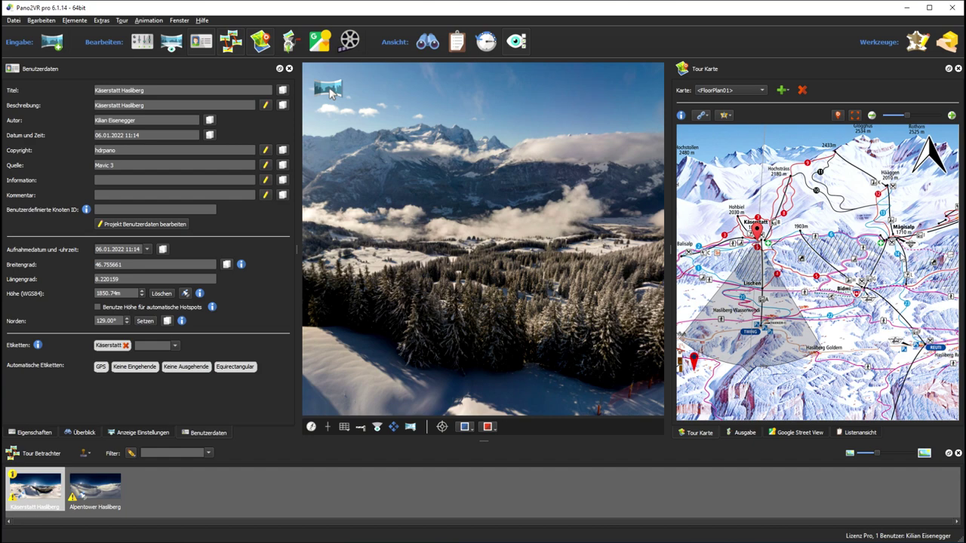
- Open the Alpentower panorama's user data and set its north value to 90°
drag(902, 257, 795, 267)
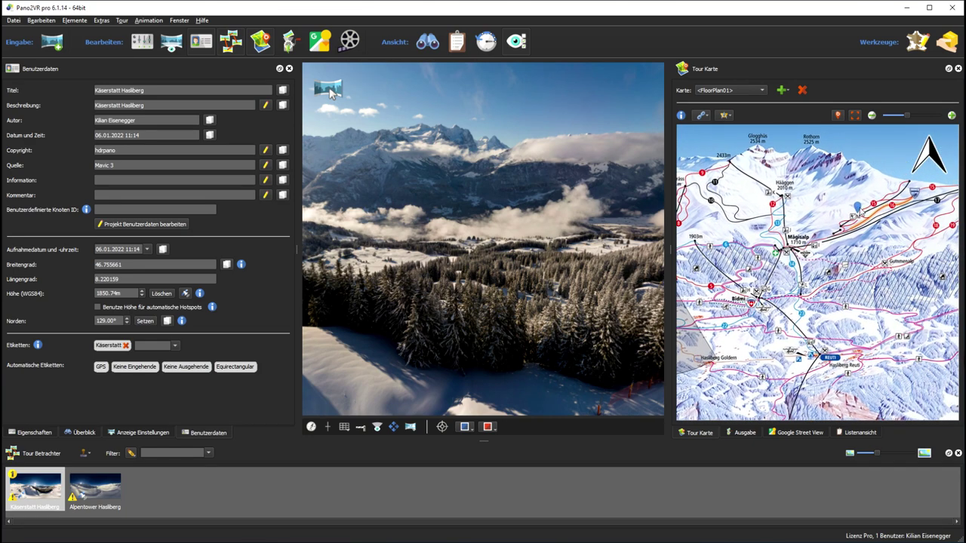
click(329, 90)
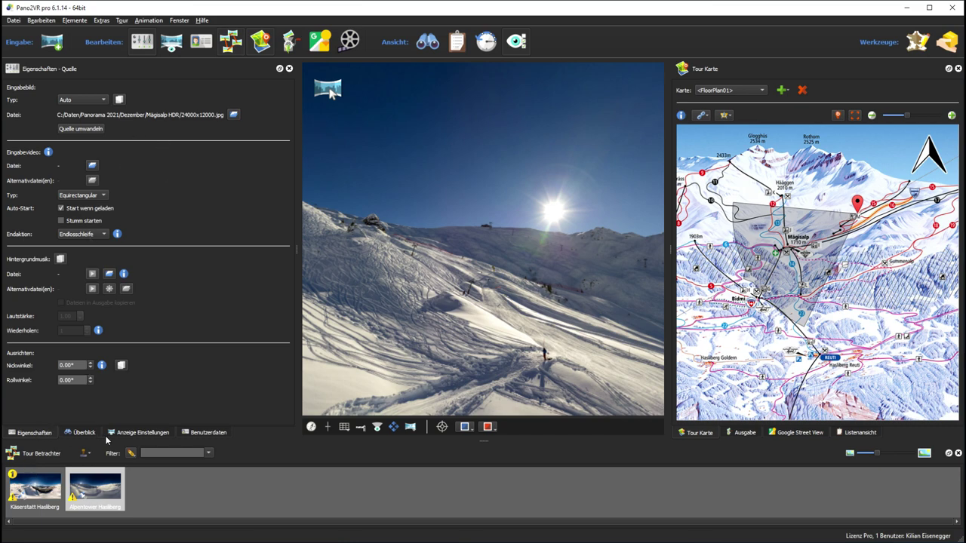
click(203, 432)
drag(114, 322, 94, 324)
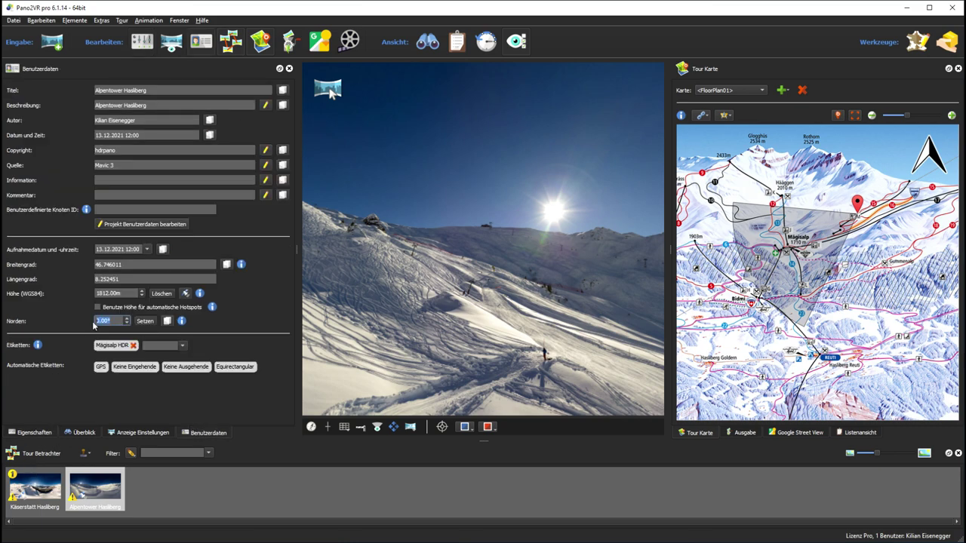
text(90)
key(Return)
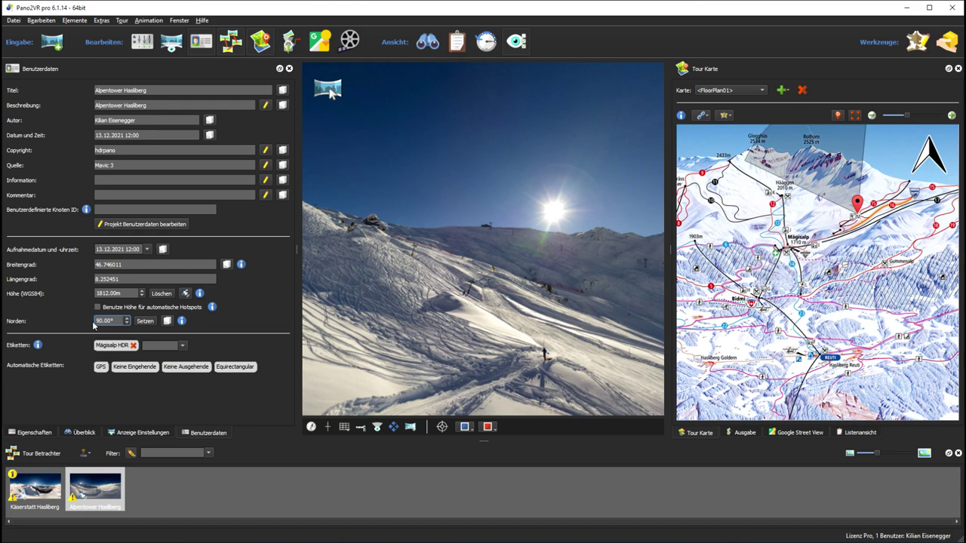
- Raise the Alpentower panorama's north value in 1° increments to 194° and turn its view towards the Mägisalp chalets to check the viewing cone
scroll(127, 320, up, 20)
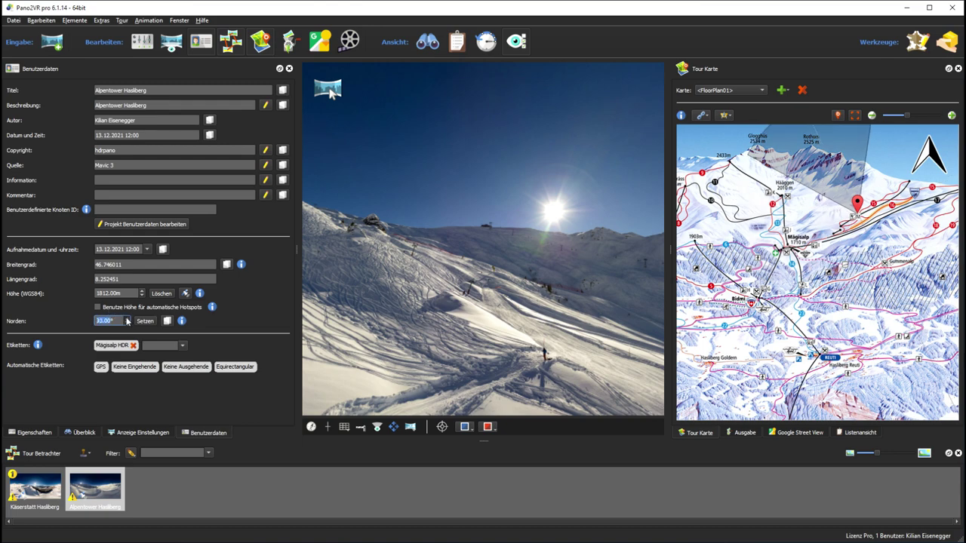
drag(801, 307, 761, 310)
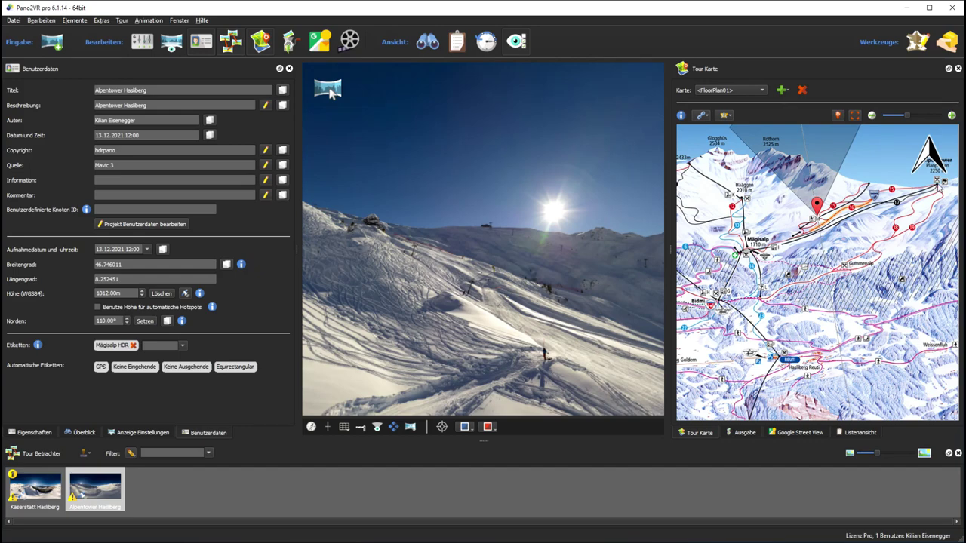
scroll(129, 322, up, 5)
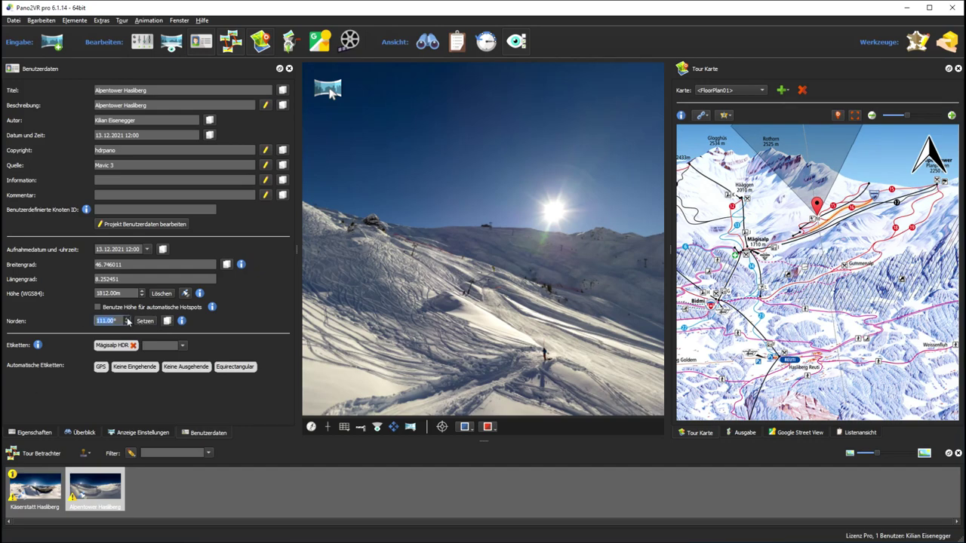
scroll(128, 321, up, 11)
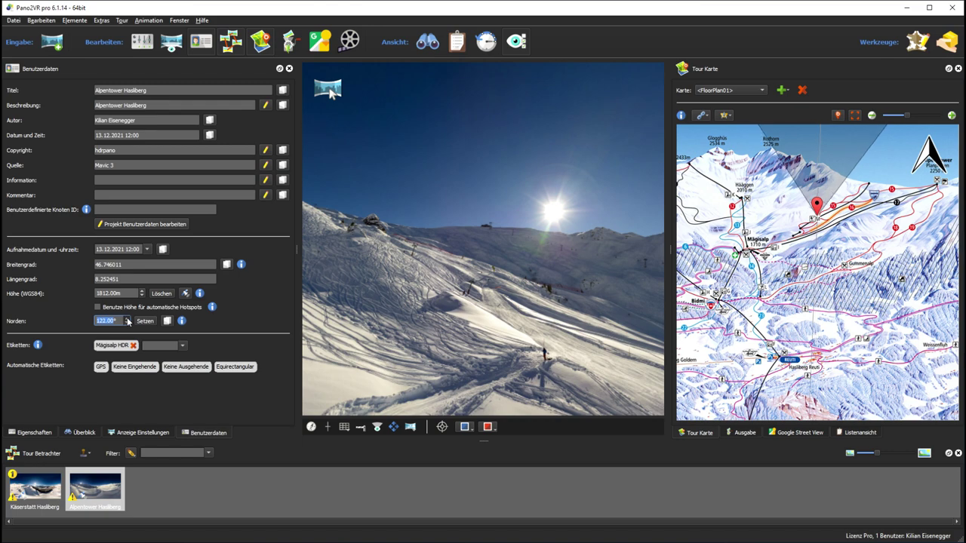
scroll(129, 320, up, 15)
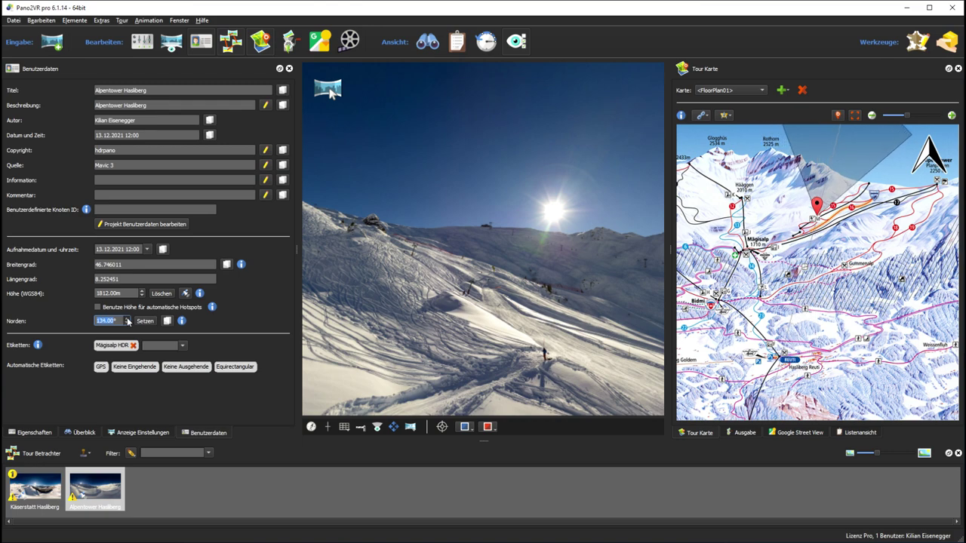
scroll(129, 320, up, 20)
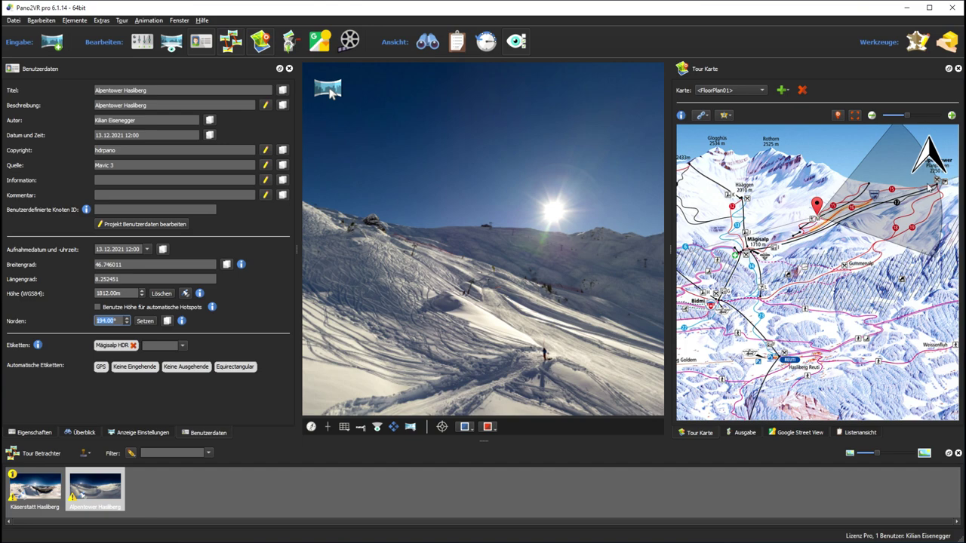
drag(484, 312, 456, 265)
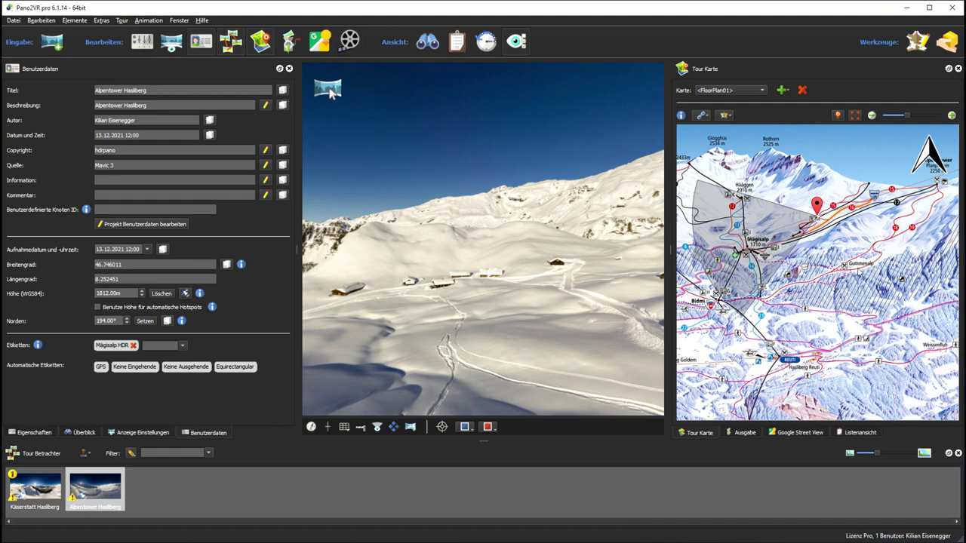
- Compare the Alpentower viewing cone on the Weltkarte with the one on the ski map floor plan
click(730, 91)
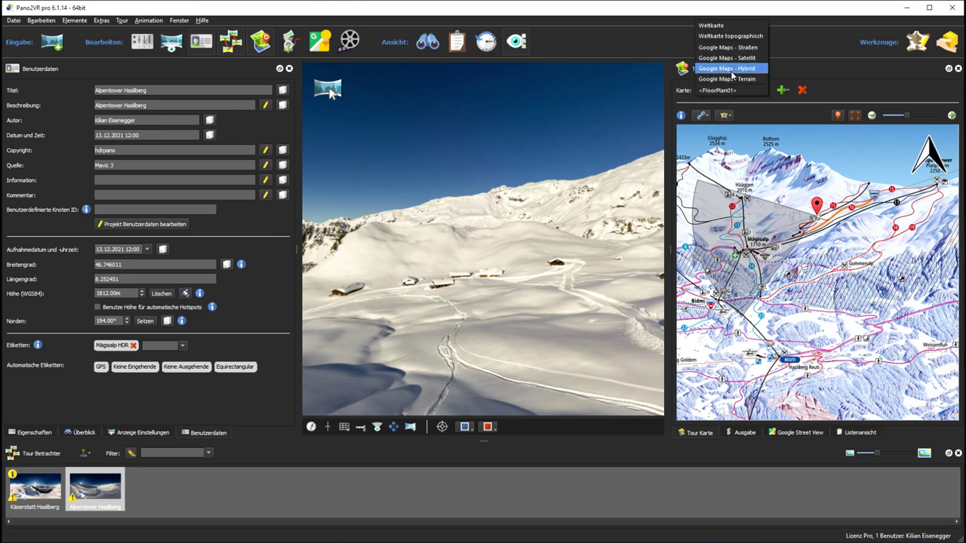
click(721, 24)
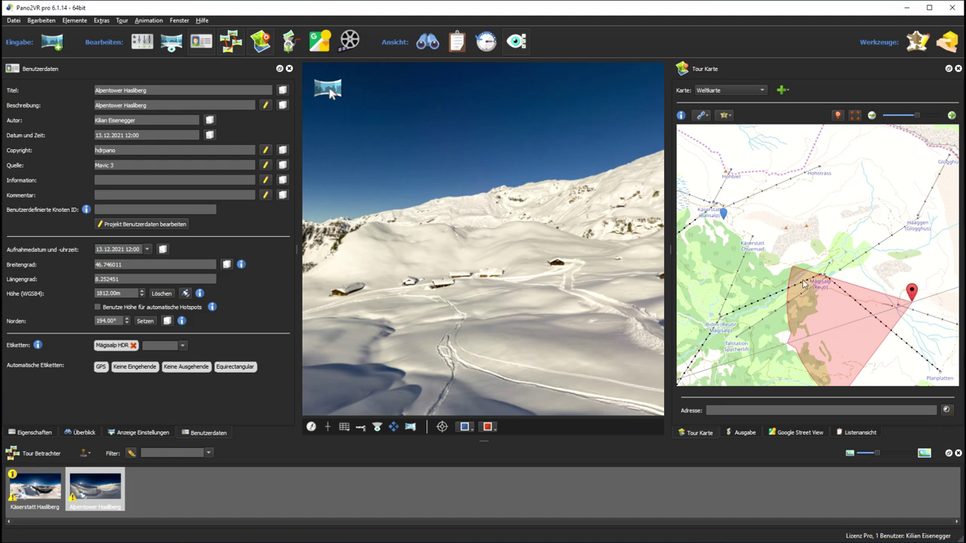
click(746, 91)
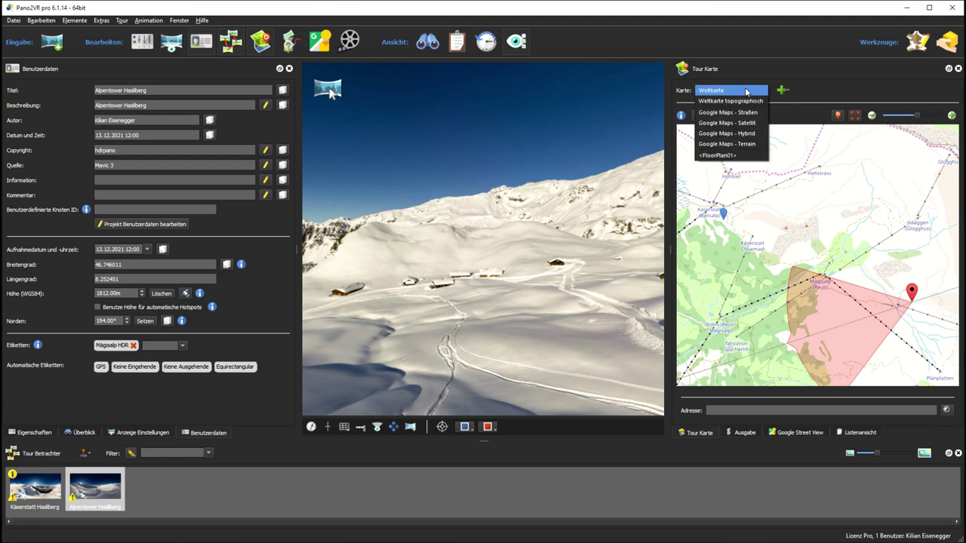
click(724, 156)
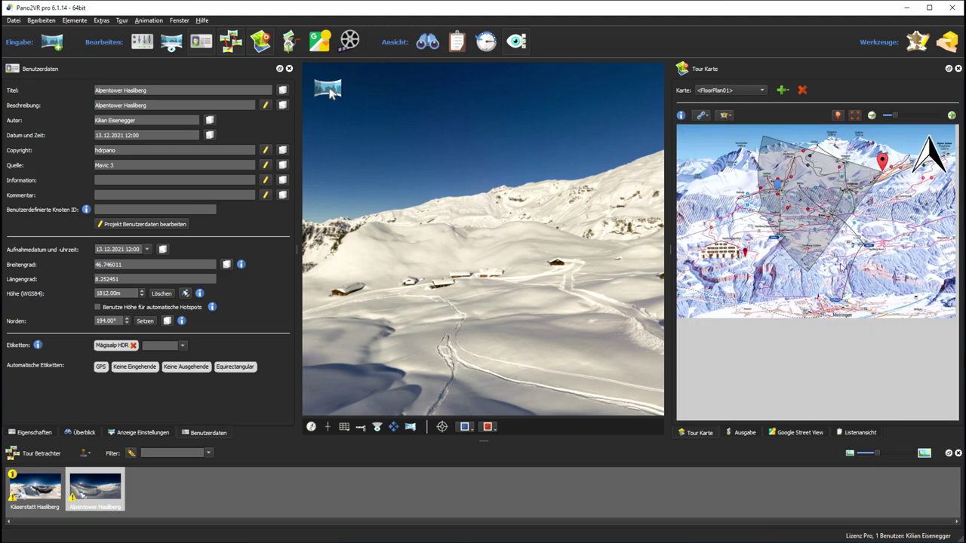
scroll(839, 268, up, 3)
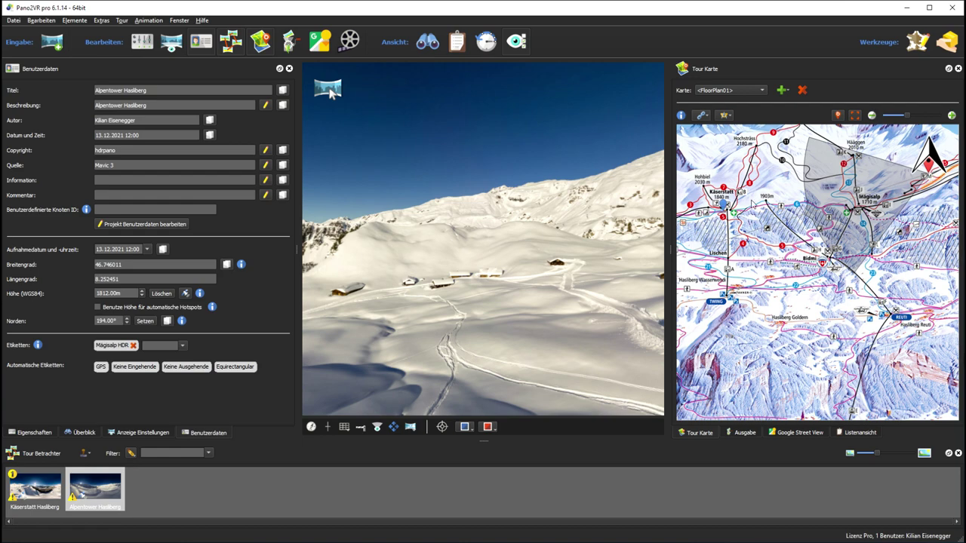
- Link the two panoramas using complete automatic linking and check the resulting tour hotspots in the Alpentower and Käserstatt views
click(705, 116)
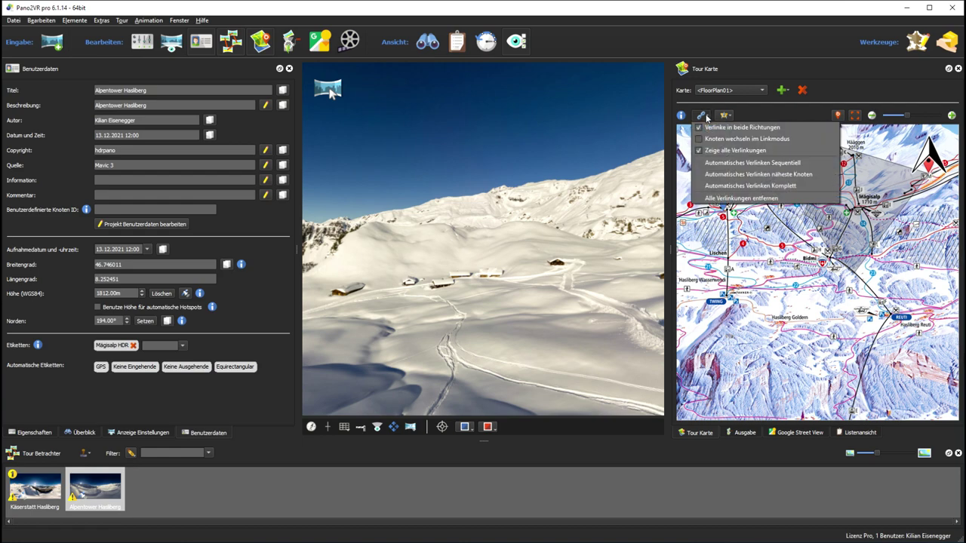
click(735, 186)
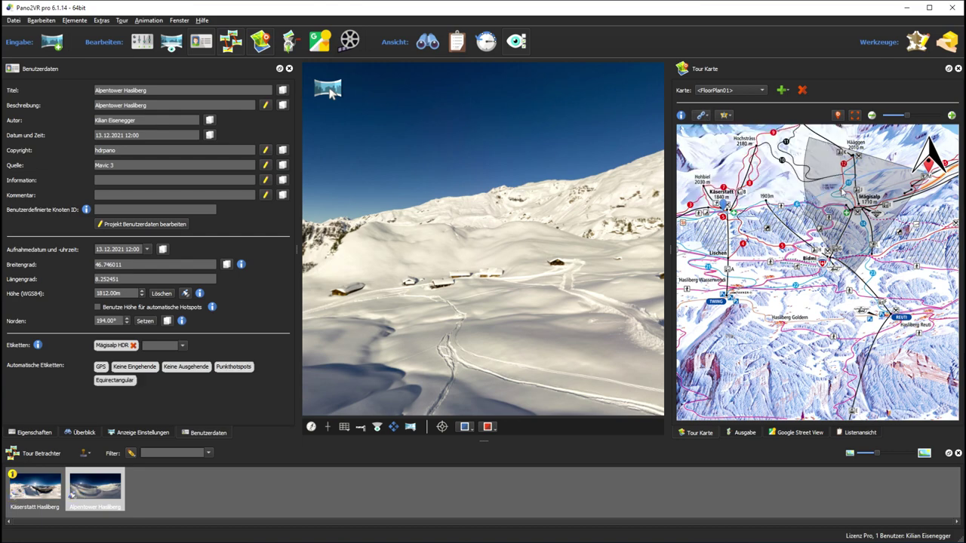
drag(424, 308, 471, 236)
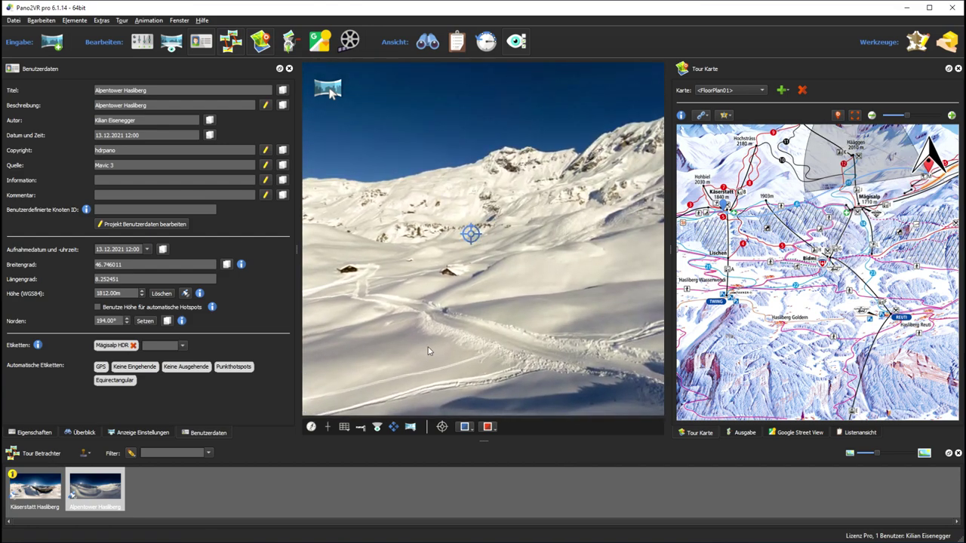
drag(534, 285, 551, 286)
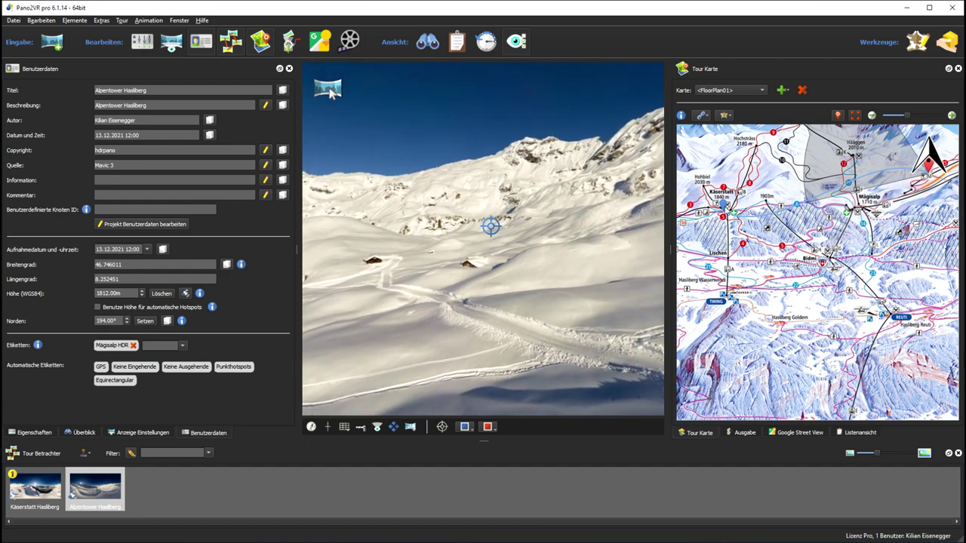
click(724, 205)
drag(517, 273, 421, 249)
mouse_move(485, 197)
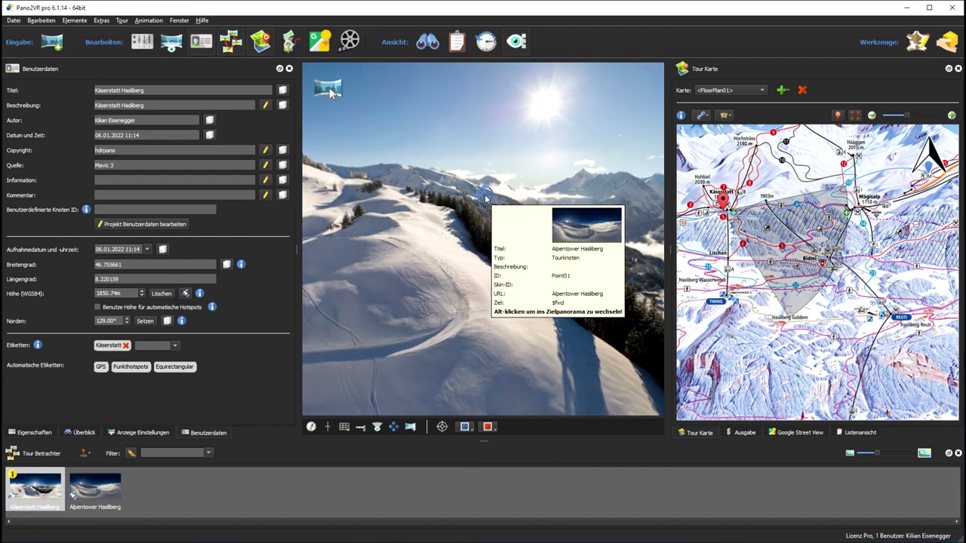
click(486, 198)
click(514, 199)
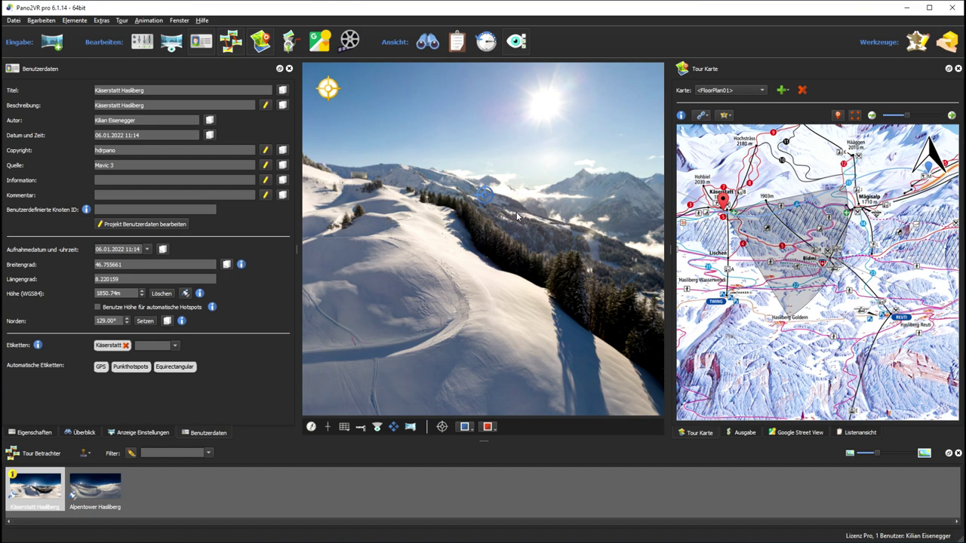
- Add a lens flare of type Helle Sonne on the sun in the Käserstatt panorama
drag(587, 173, 612, 148)
mouse_move(328, 89)
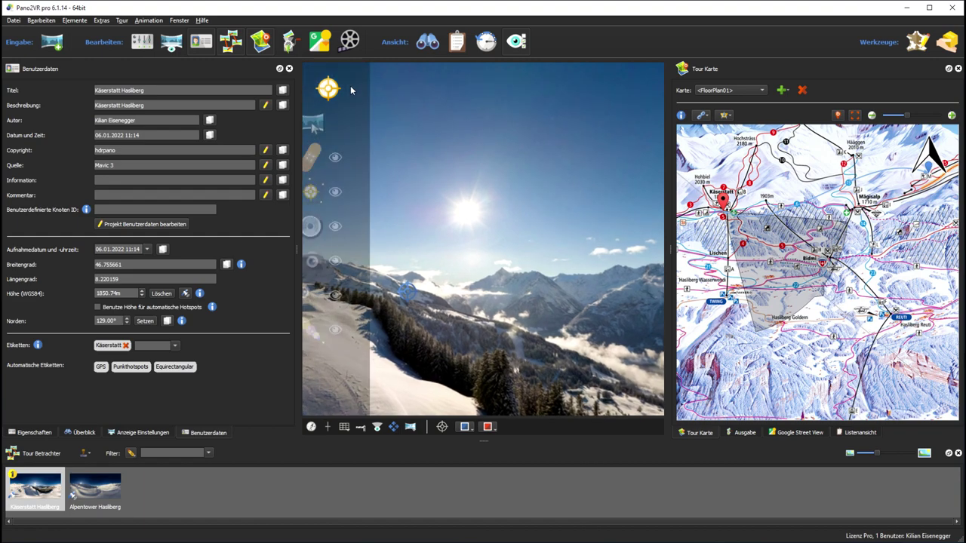
click(332, 329)
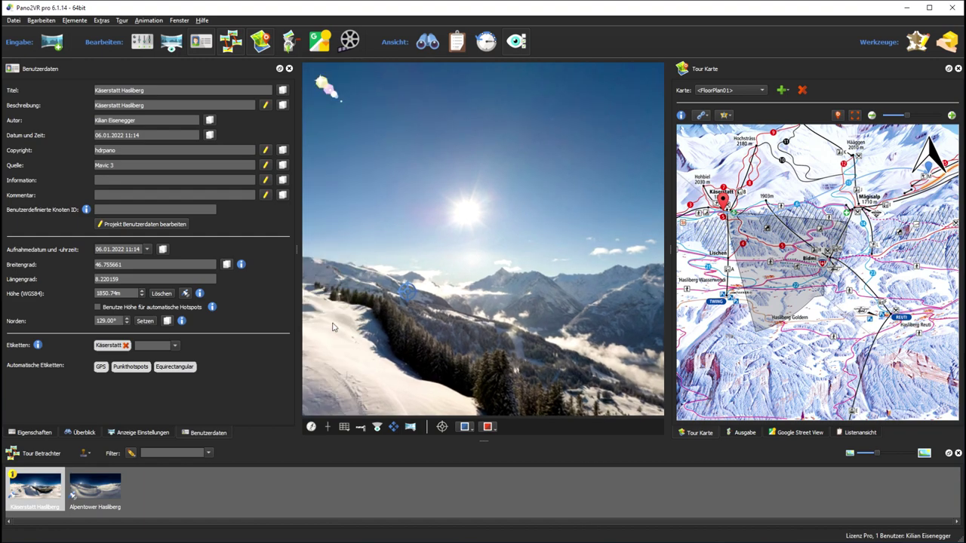
click(467, 215)
click(97, 103)
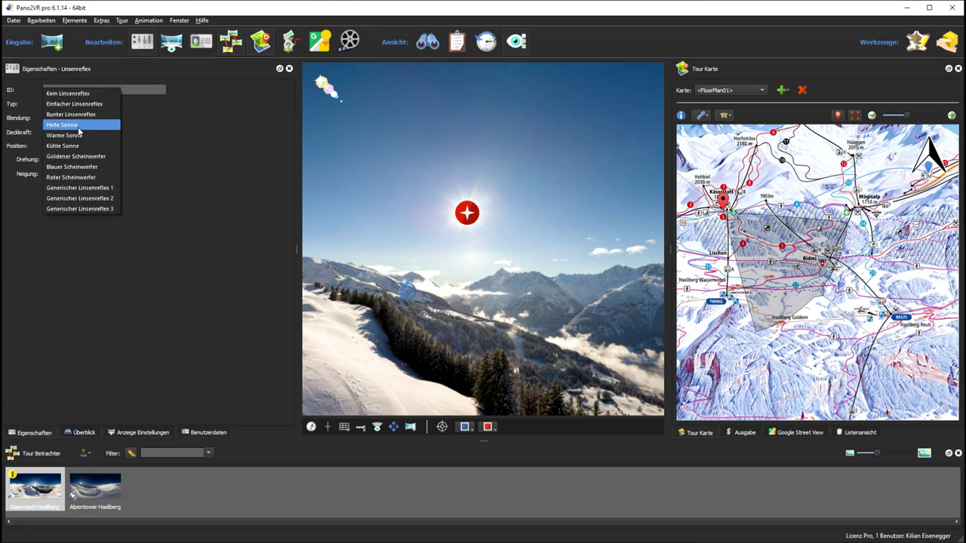
click(77, 125)
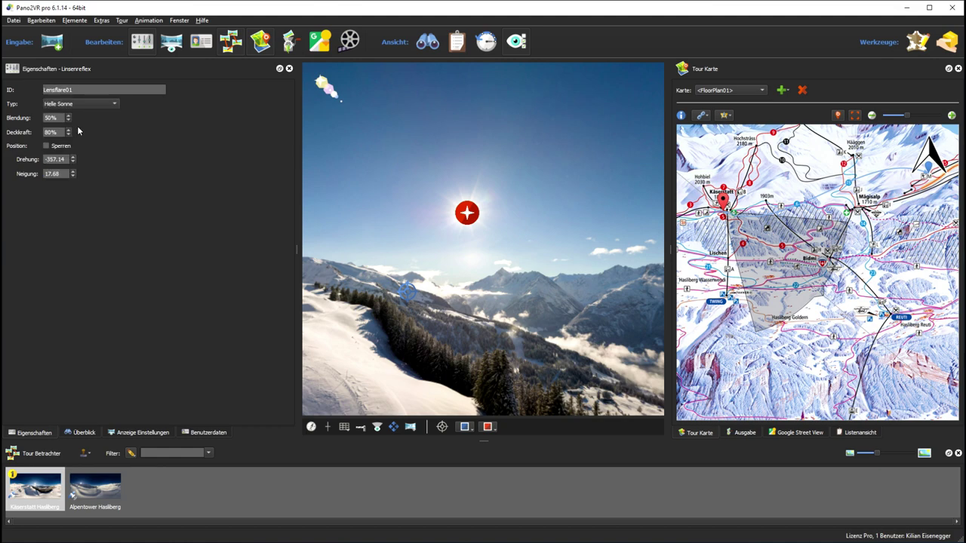
- Open the Alpentower panorama and place a Helle Sonne lens flare on its sun
click(927, 169)
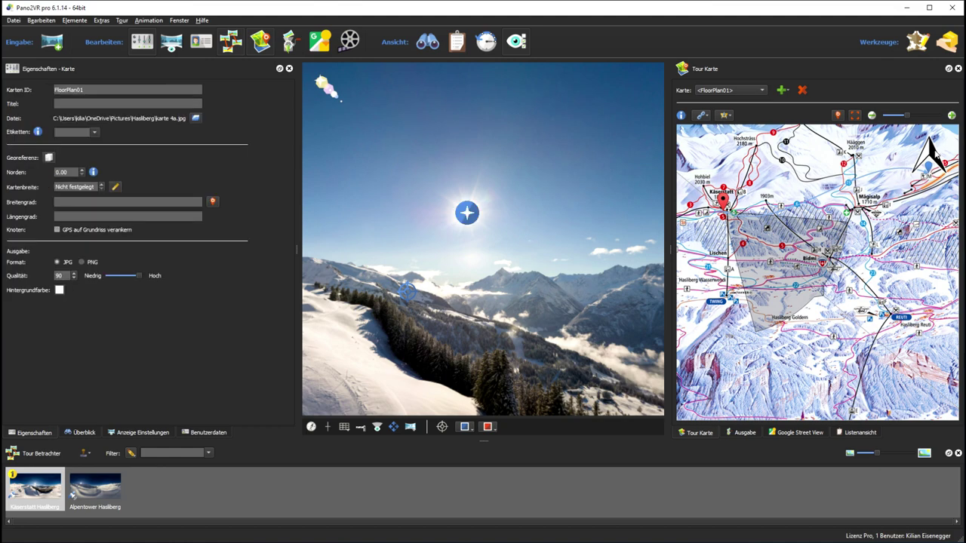
click(110, 482)
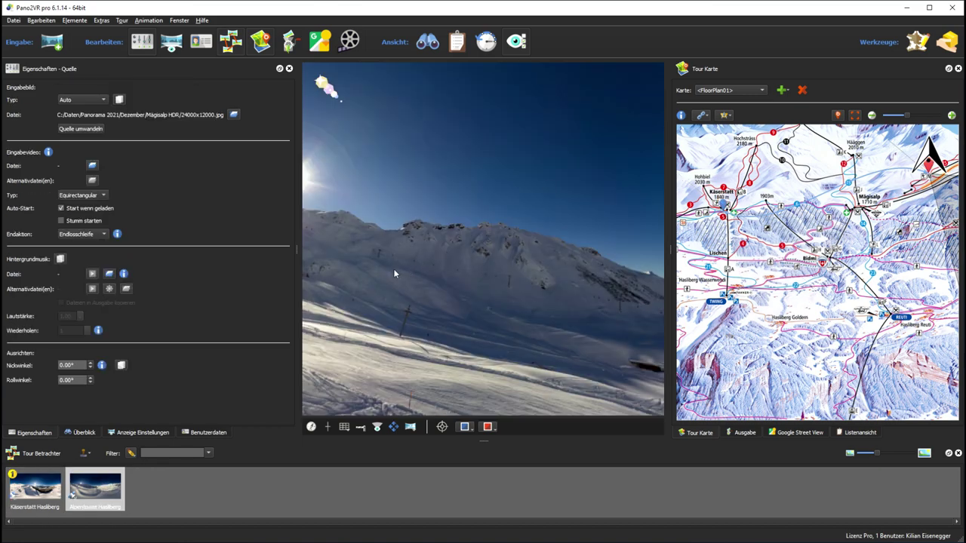
drag(393, 268, 422, 193)
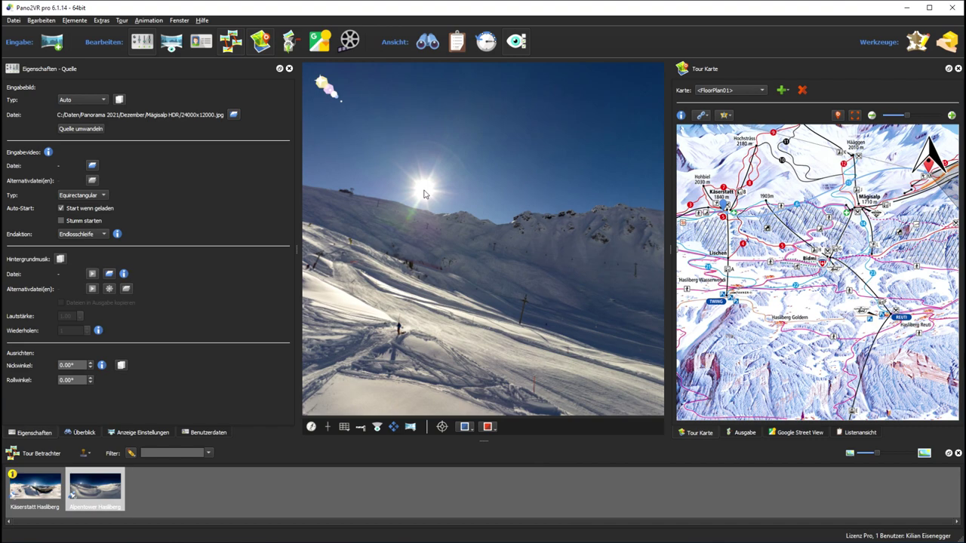
double_click(423, 194)
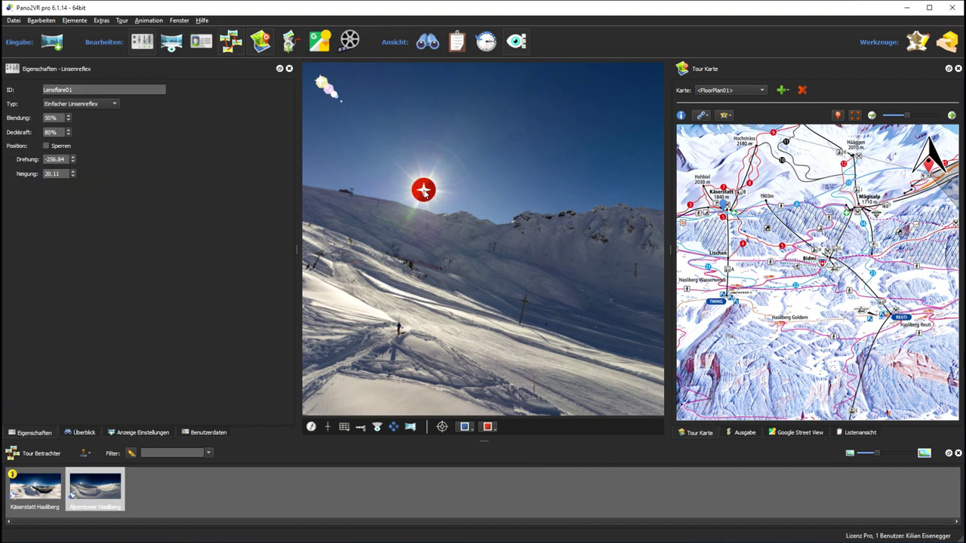
click(72, 106)
click(70, 127)
- Return to the Käserstatt start panorama and give the ski map floor plan the title "Winter Skikarte"
mouse_move(79, 495)
mouse_move(12, 480)
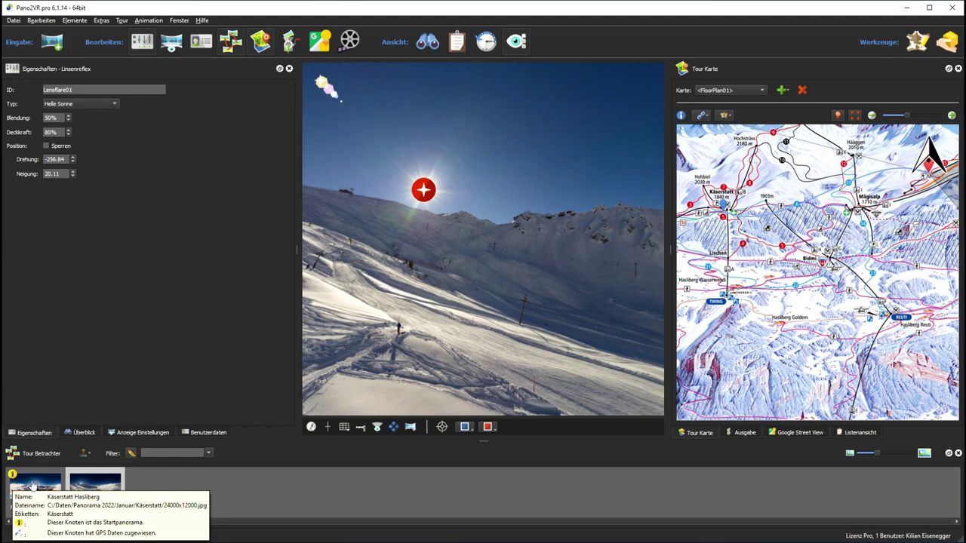
double_click(32, 485)
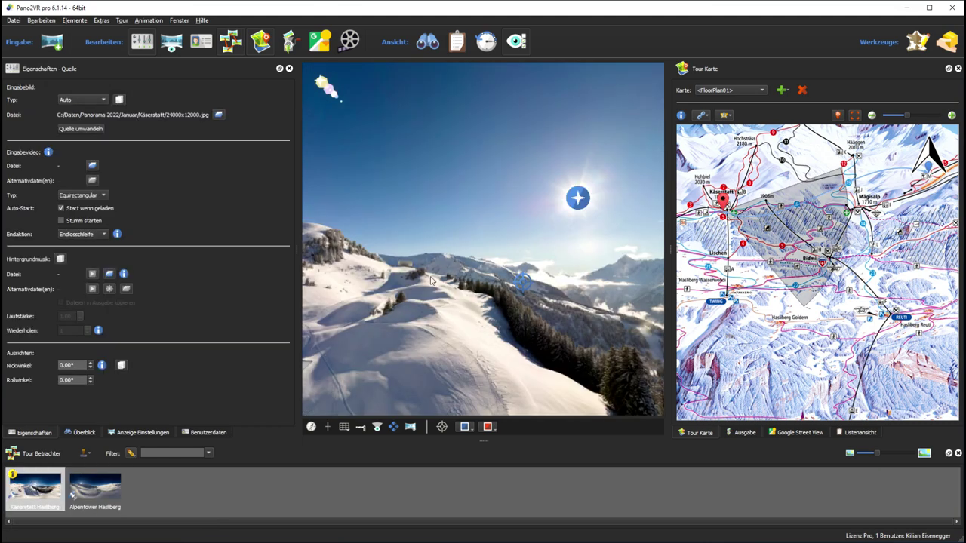
click(719, 90)
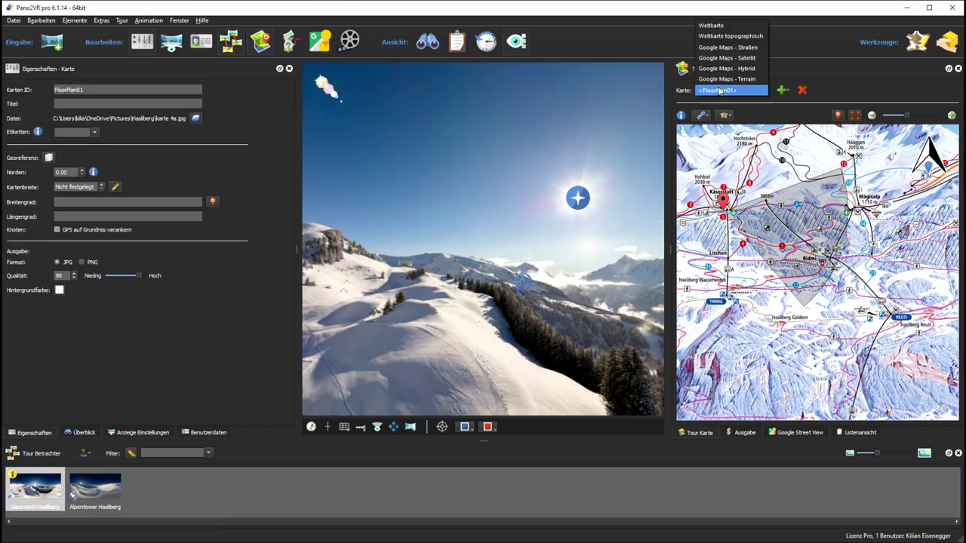
click(719, 91)
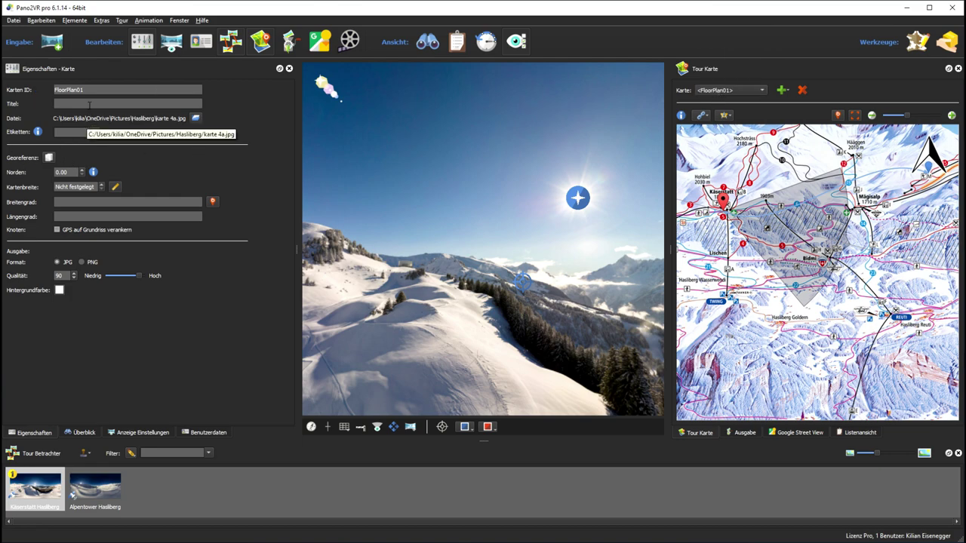
click(89, 106)
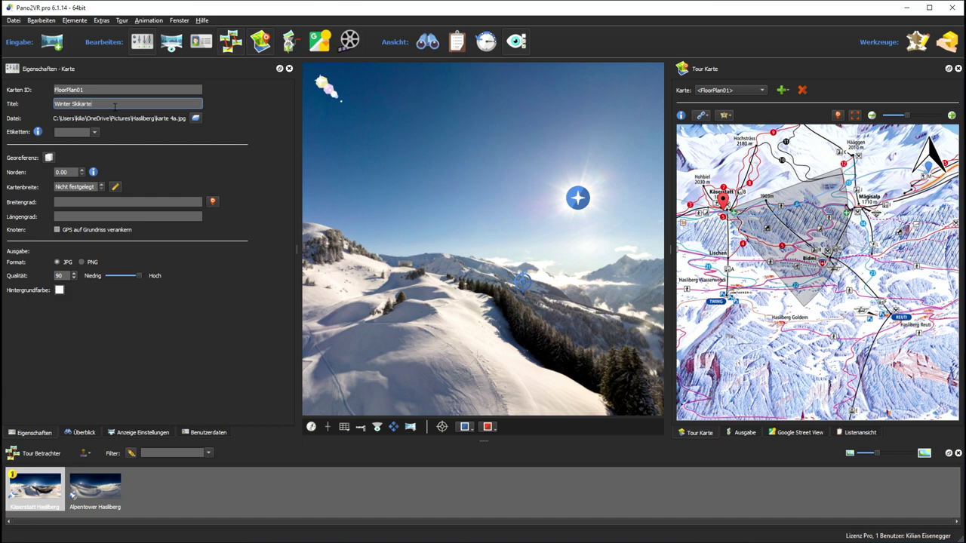
- Apply the floor plan title "Winter Skikarte" and check it in the tour map selection and the list view
key(Return)
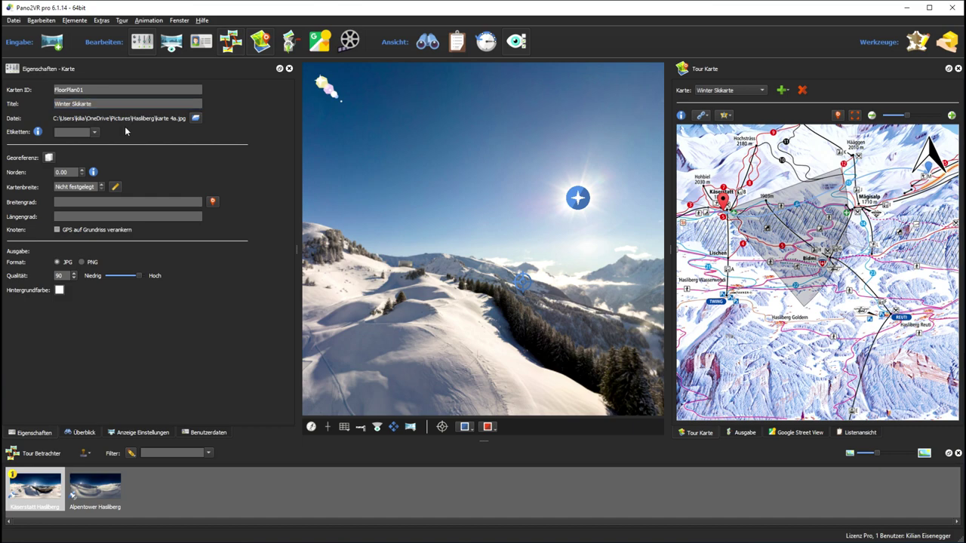
click(739, 91)
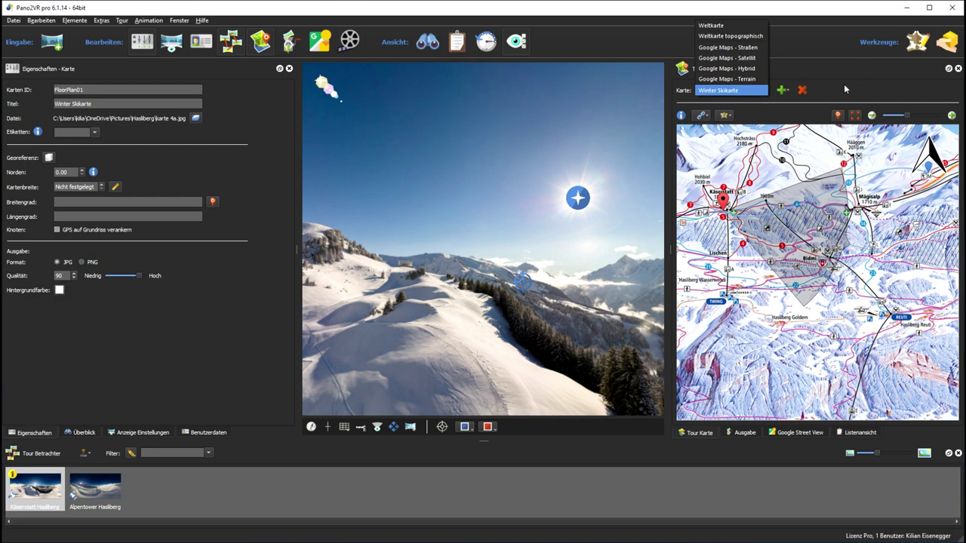
click(154, 366)
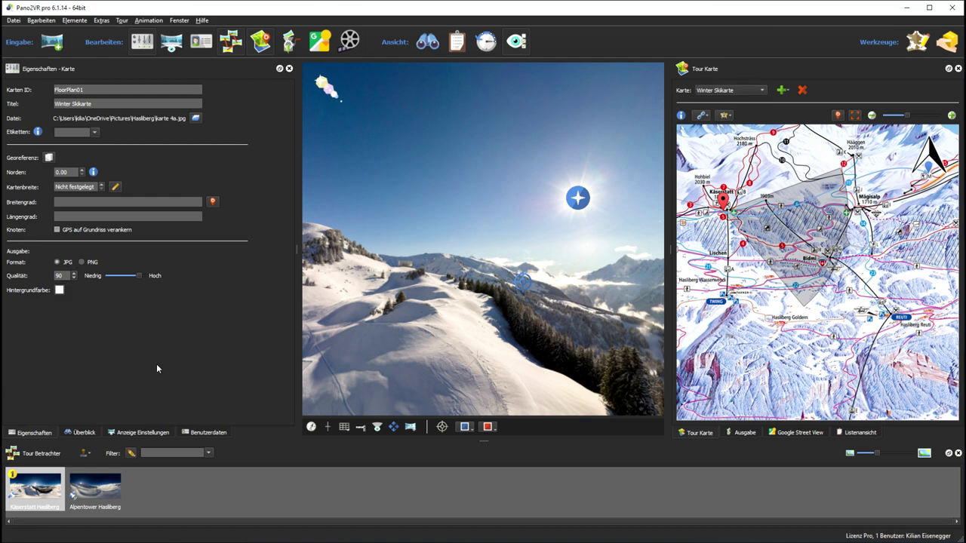
click(856, 432)
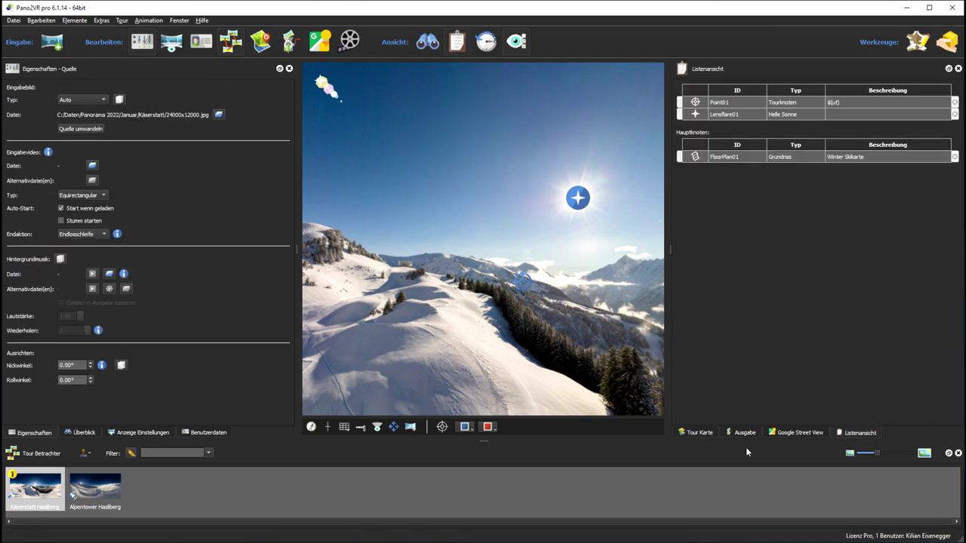
- Add an HTML5 output to the tour project
click(745, 433)
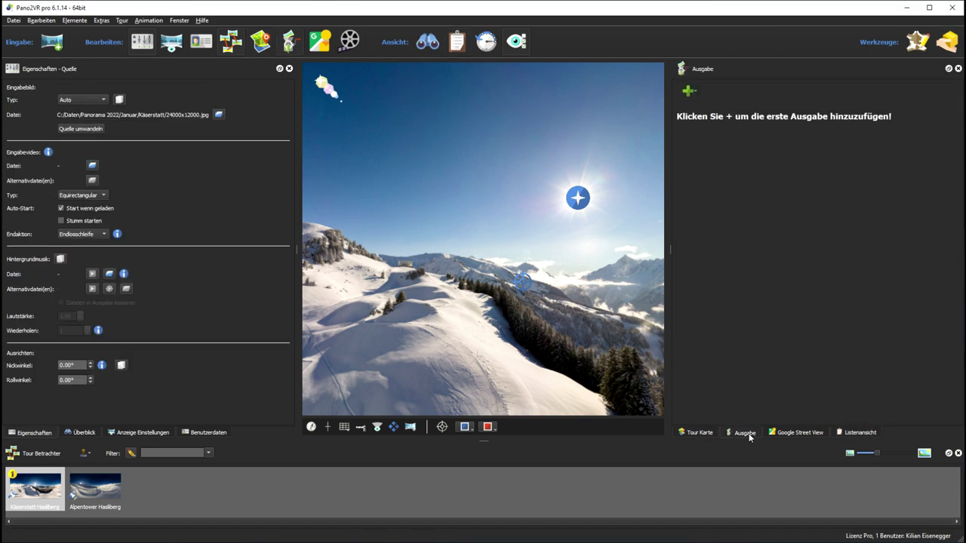
click(688, 92)
click(699, 106)
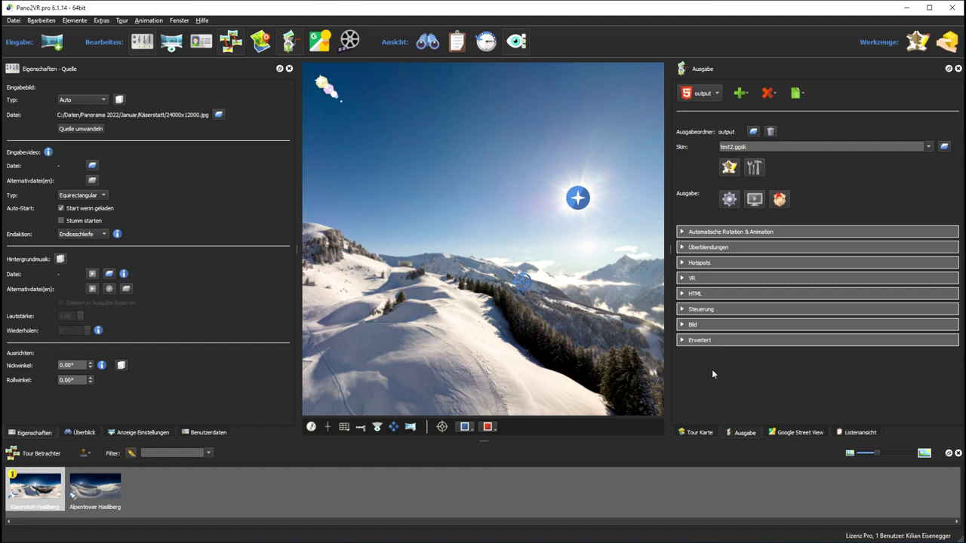
- Enable Fly In and automatic rotation for the HTML5 output, with a rotation speed of 0.05° per frame
click(683, 233)
click(685, 250)
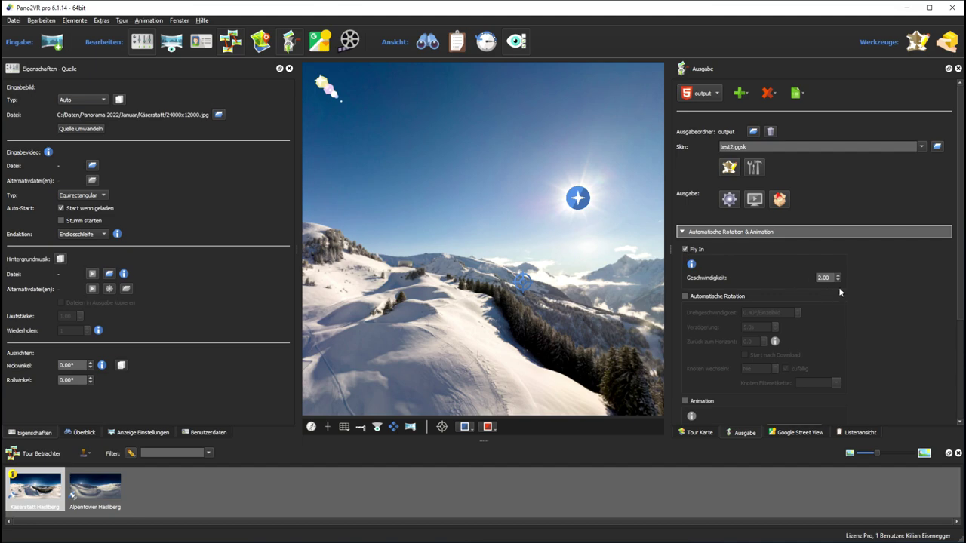
click(687, 296)
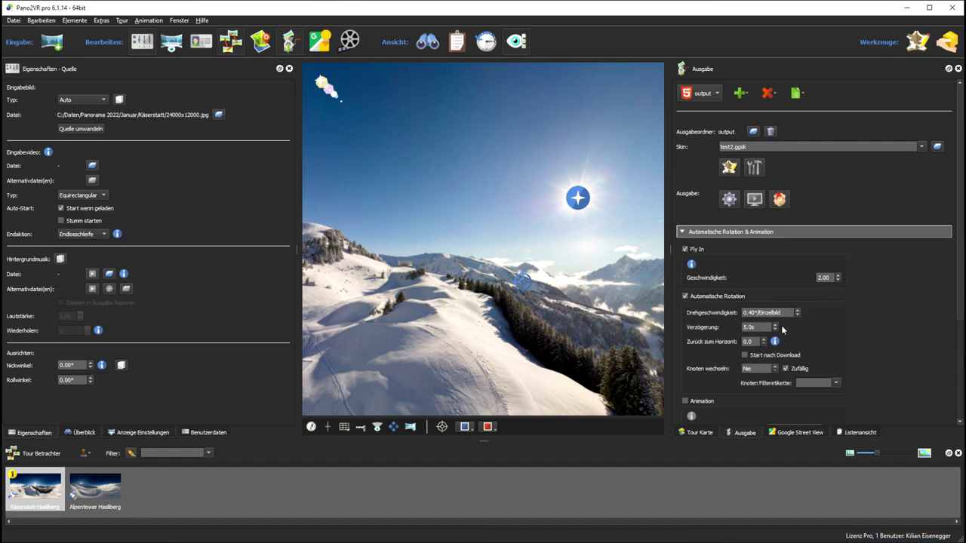
click(751, 312)
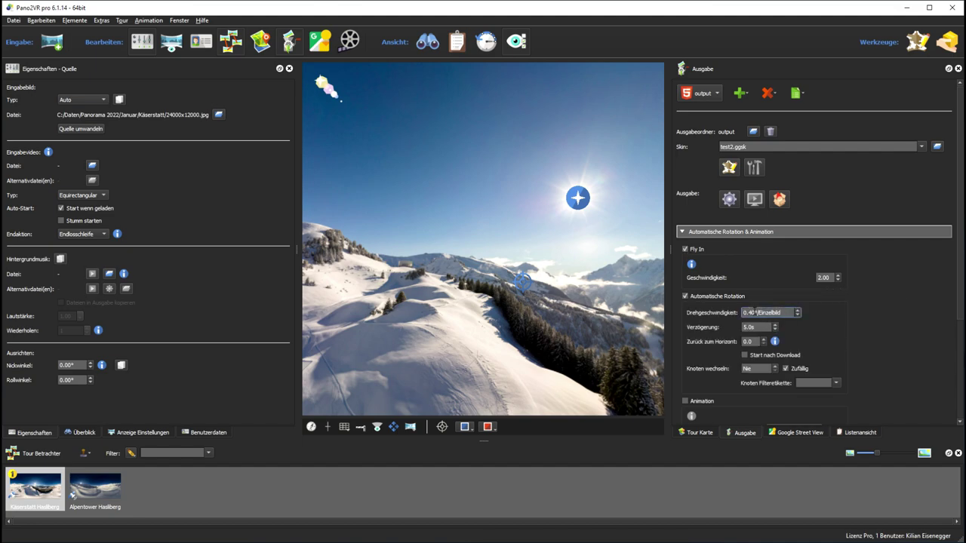
double_click(752, 313)
text(0.05)
click(682, 232)
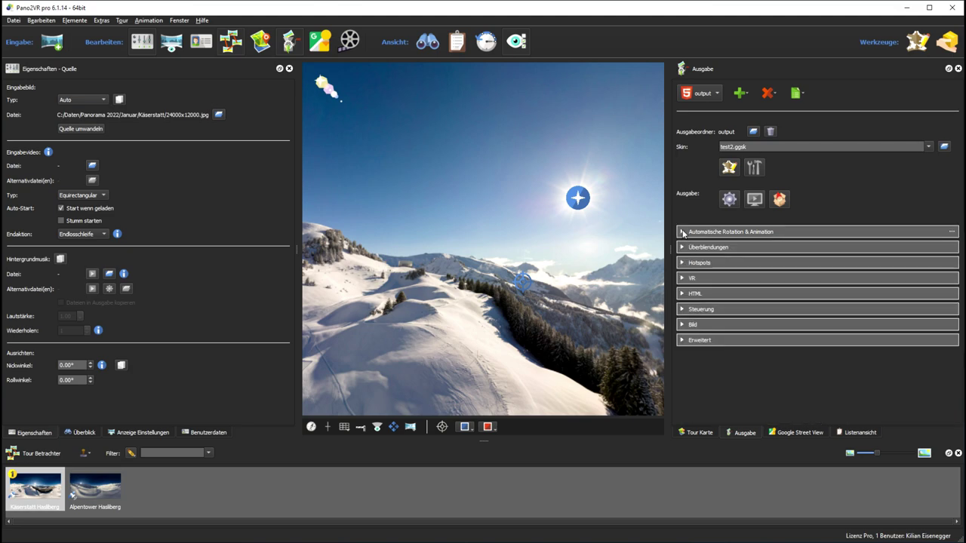
- Review the window size and HTML file settings of the output and close the skin editor
click(683, 294)
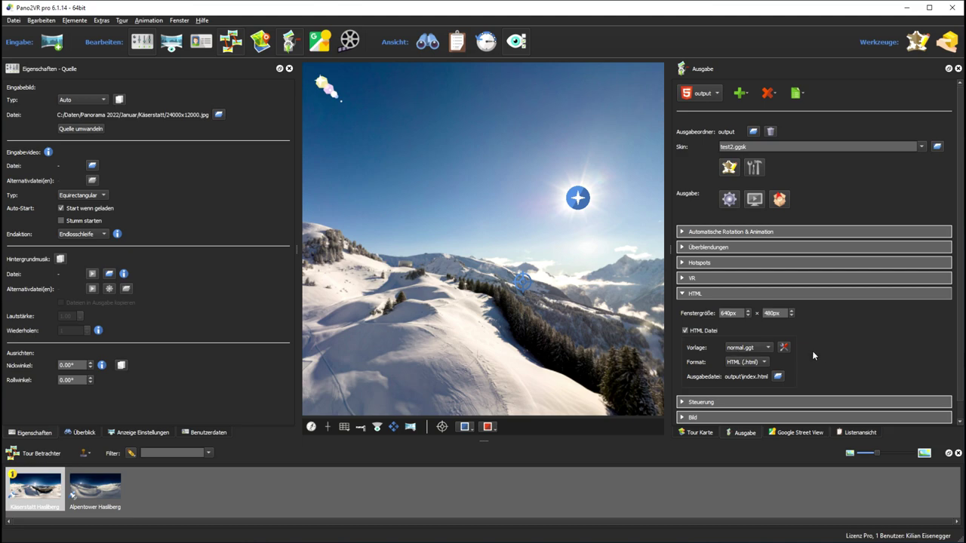
click(681, 294)
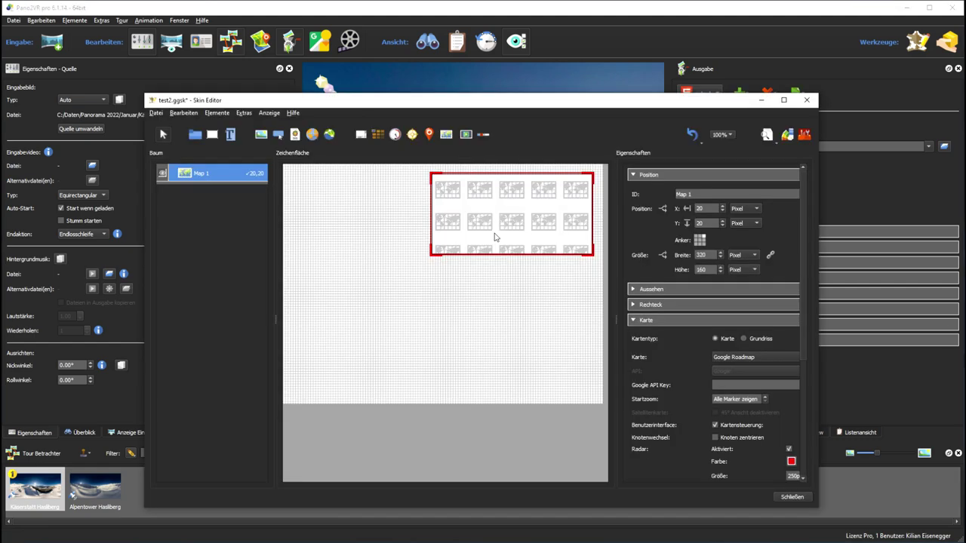
click(792, 496)
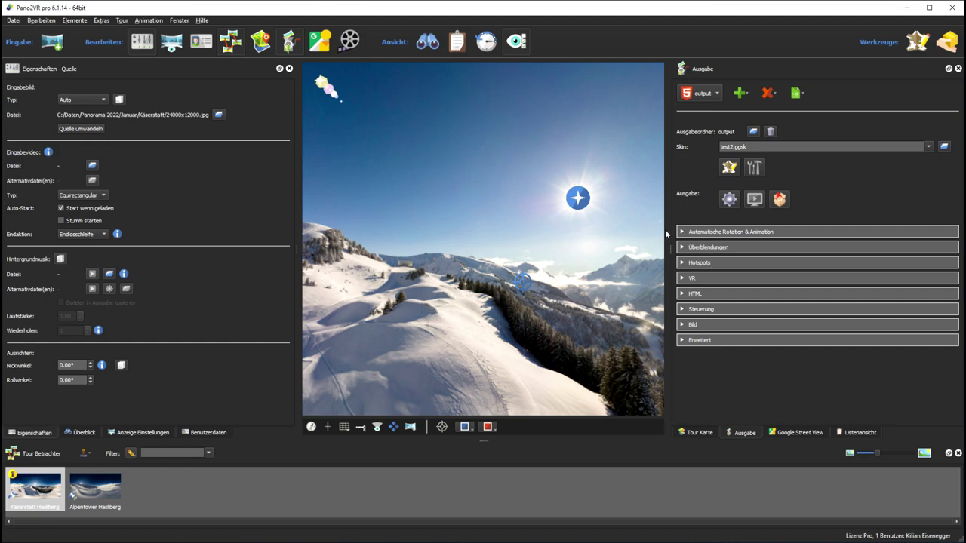
- Draw a map of about 291 × 147 px in the upper-right area of skin test2.ggsk, anchored top right at X 20, Y 20 pixels
click(729, 167)
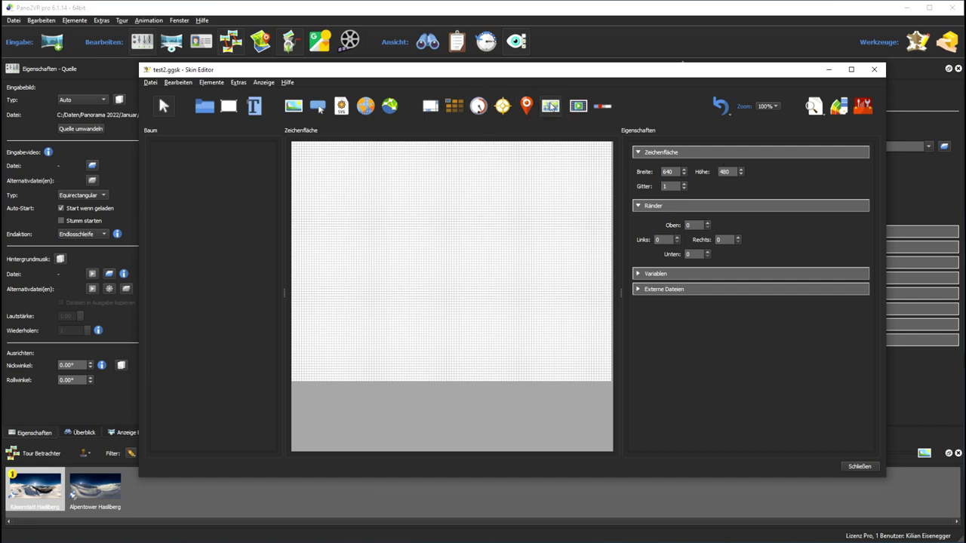
drag(458, 150, 604, 224)
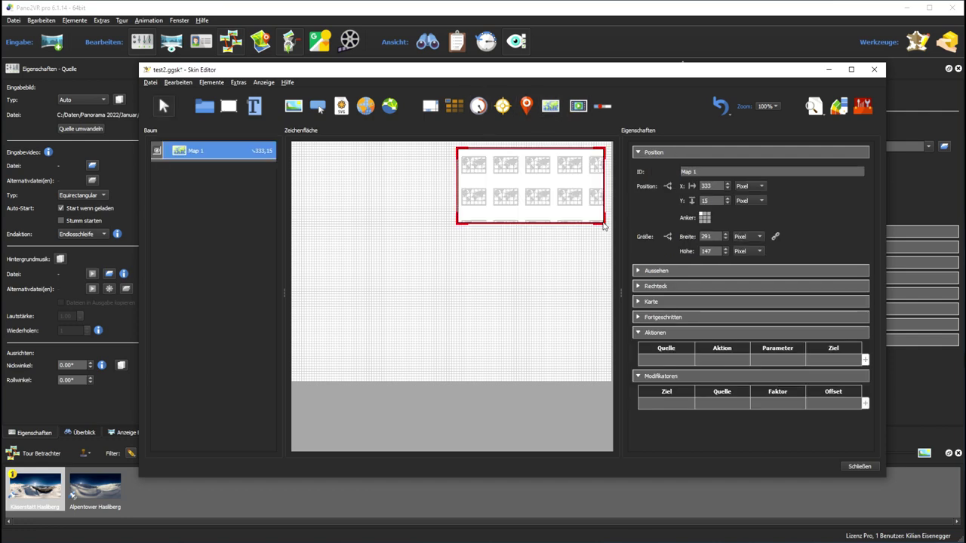
click(708, 214)
double_click(705, 185)
text(20)
key(Tab)
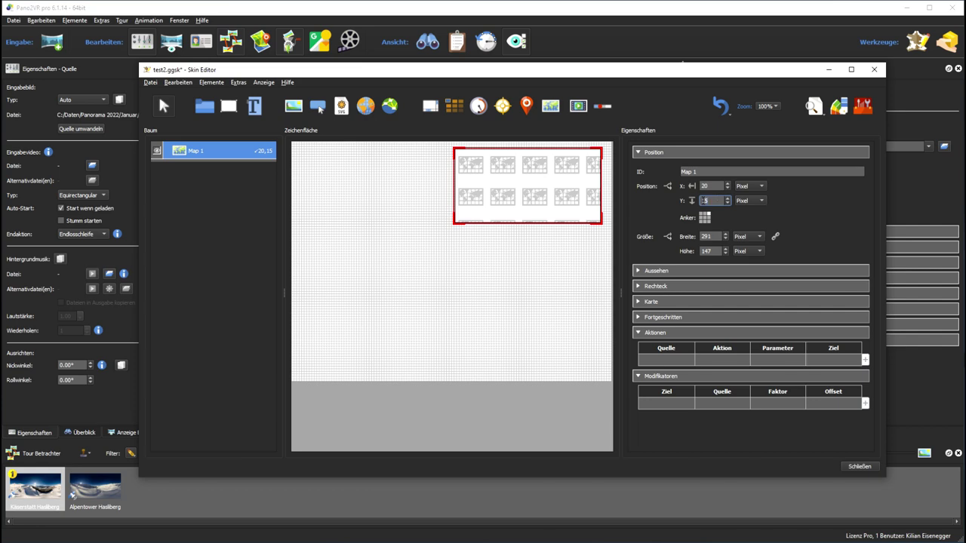
text(20)
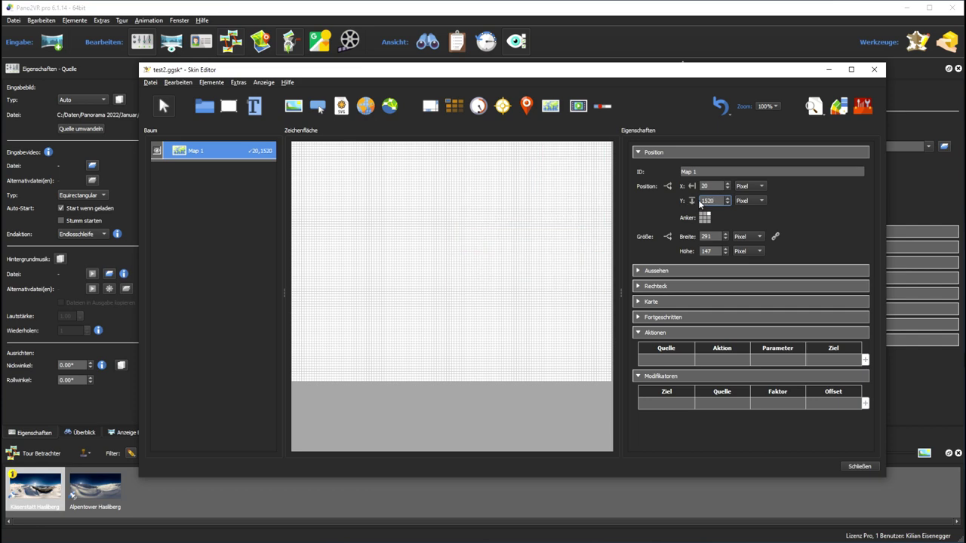
key(BackSpace)
key(BackSpace)
key(BackSpace)
text(20)
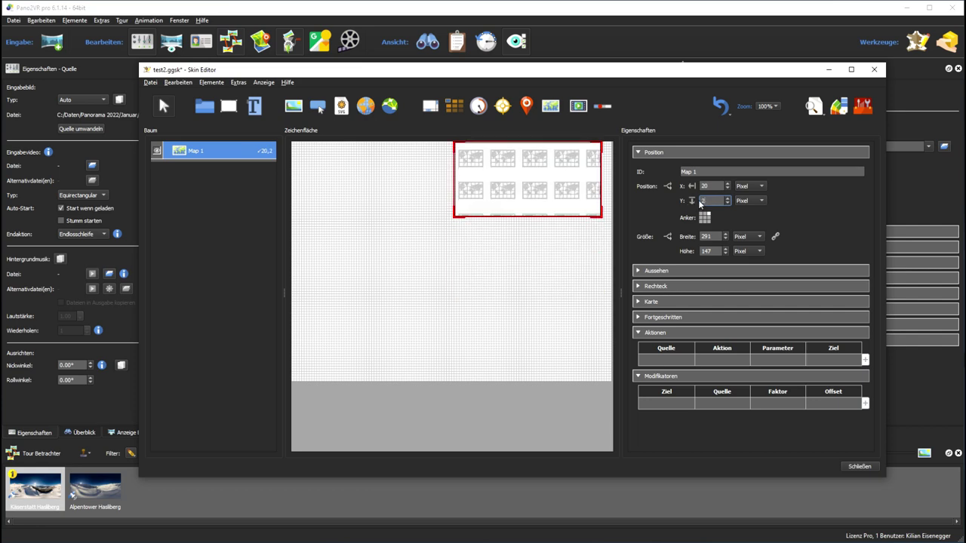
- Set the skin map's size to 320 × 160 pixels and its map type to Grundriss
click(711, 237)
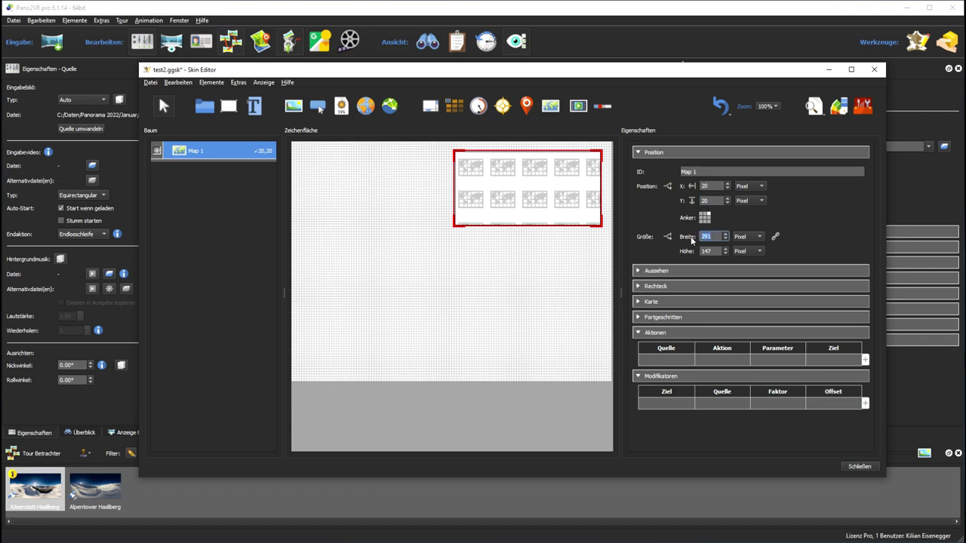
text(320)
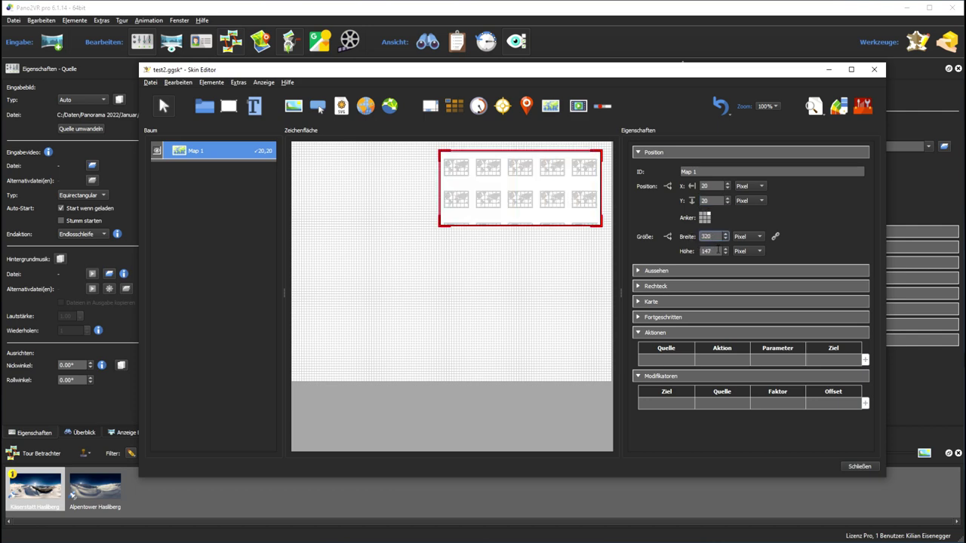
key(Tab)
text(160)
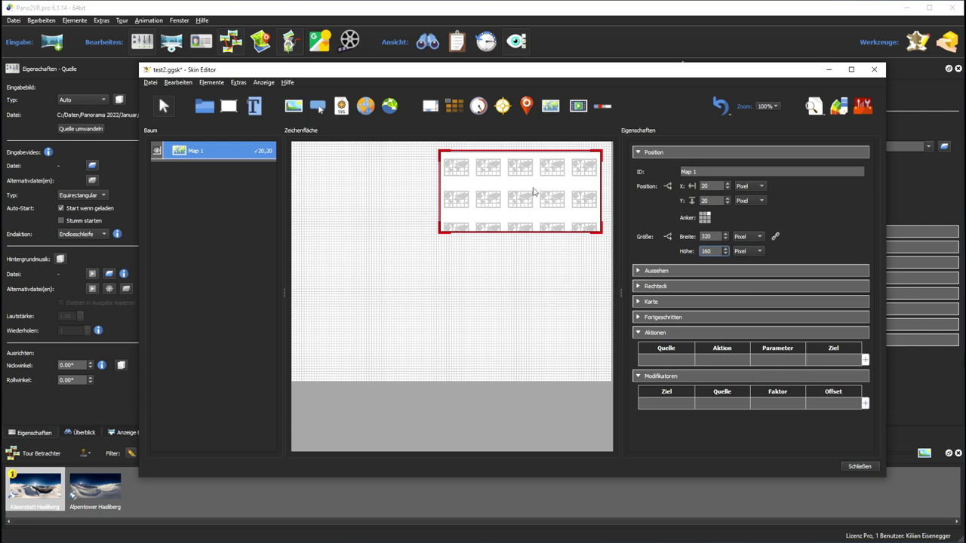
click(638, 301)
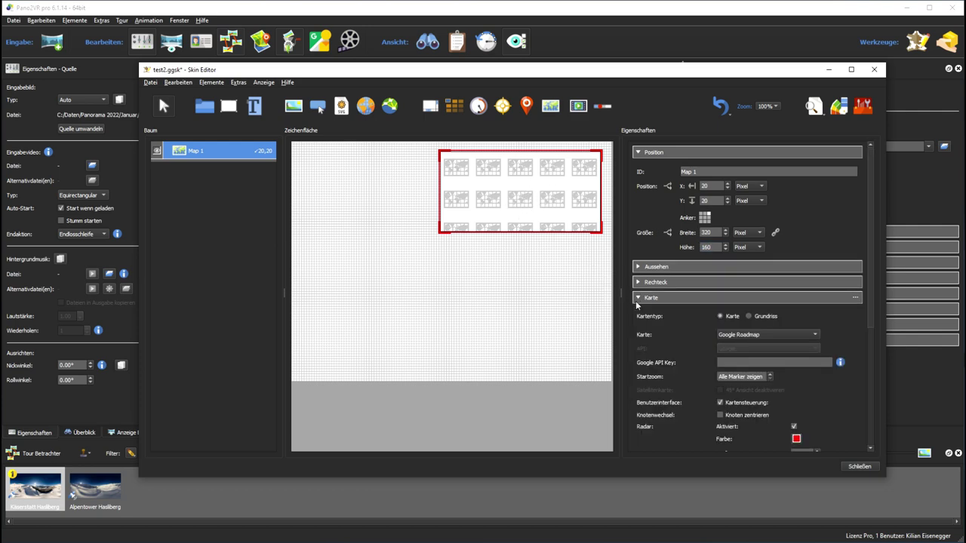
click(748, 316)
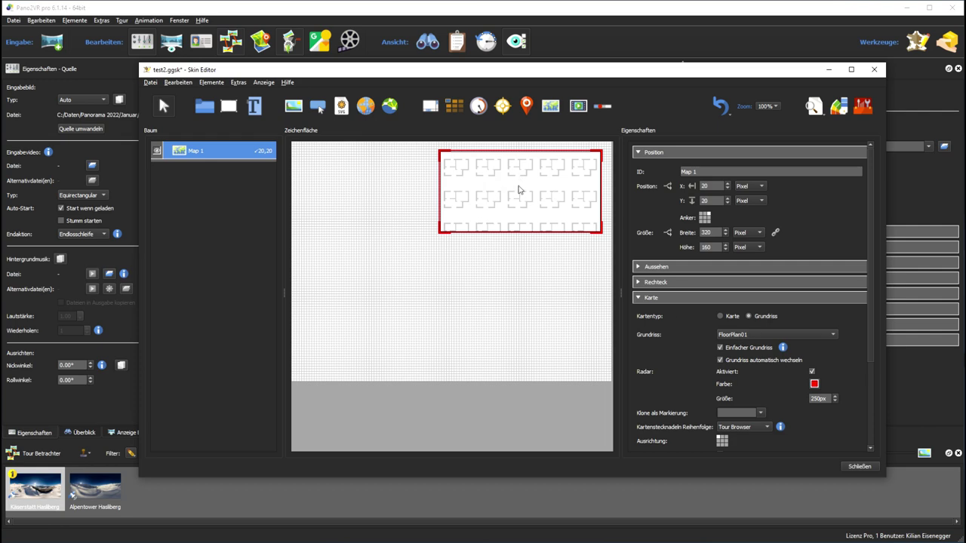
- Set the floor plan's radar color to blue (#0000ff) and close the skin editor, saving the skin changes
click(814, 384)
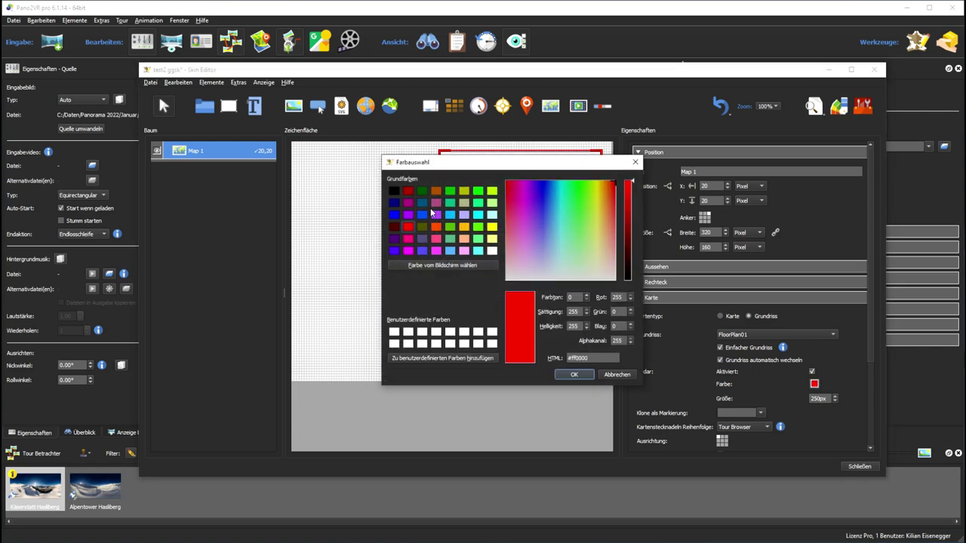
click(393, 215)
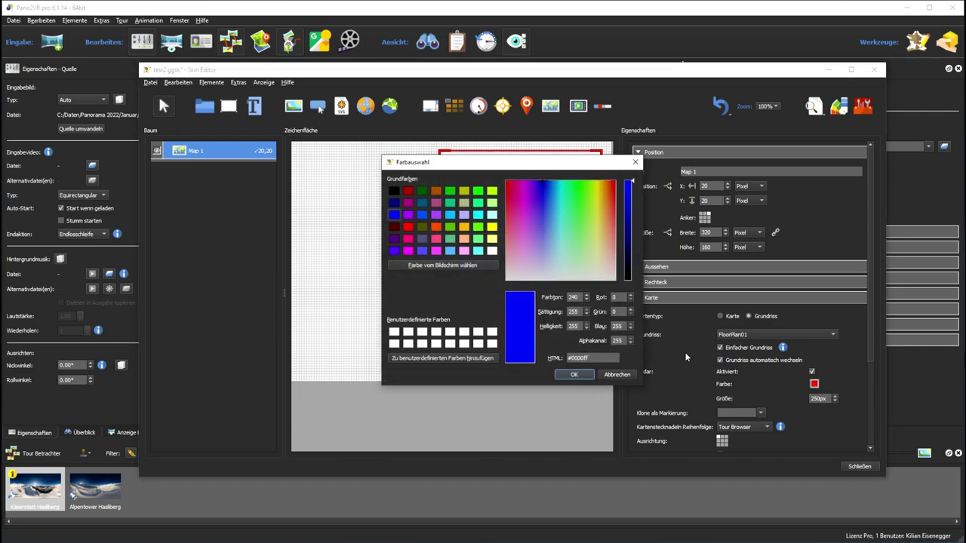
click(560, 375)
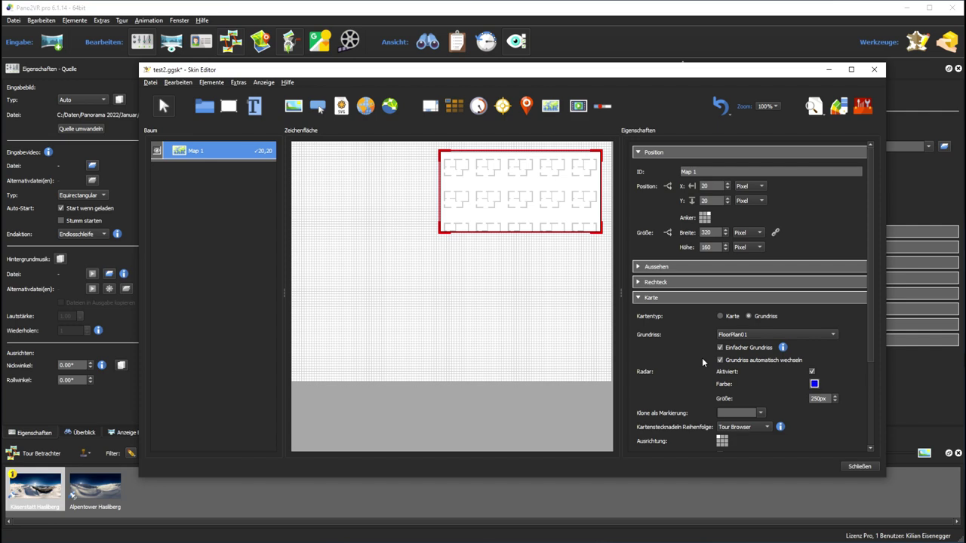
click(857, 467)
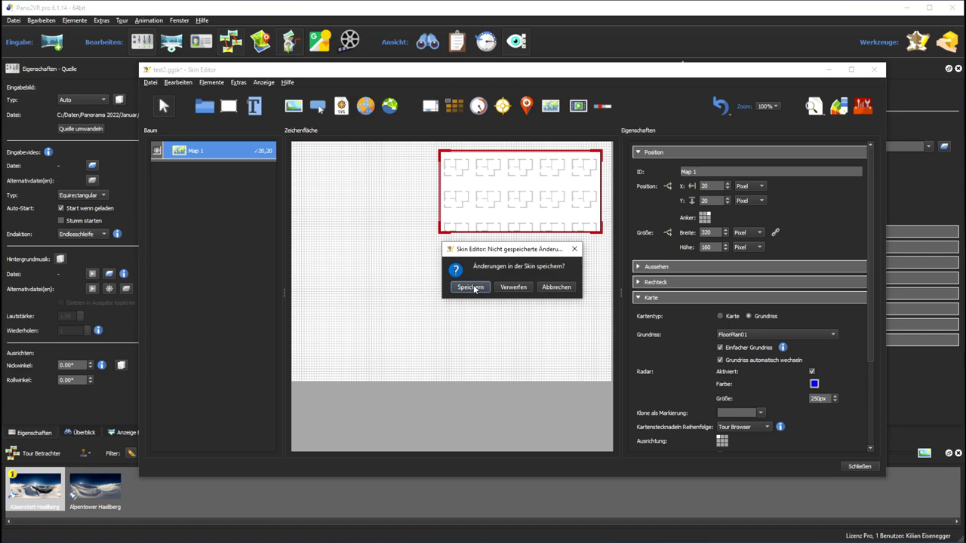
click(474, 287)
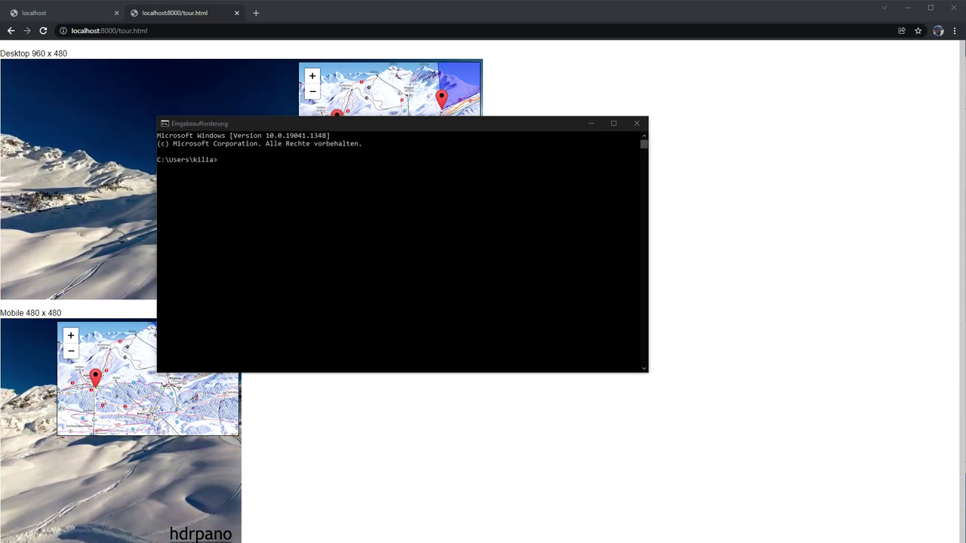
- Try to reach the folder C:\Daten\Panorama 2022 in the Windows command prompt by entering only its path
click(254, 159)
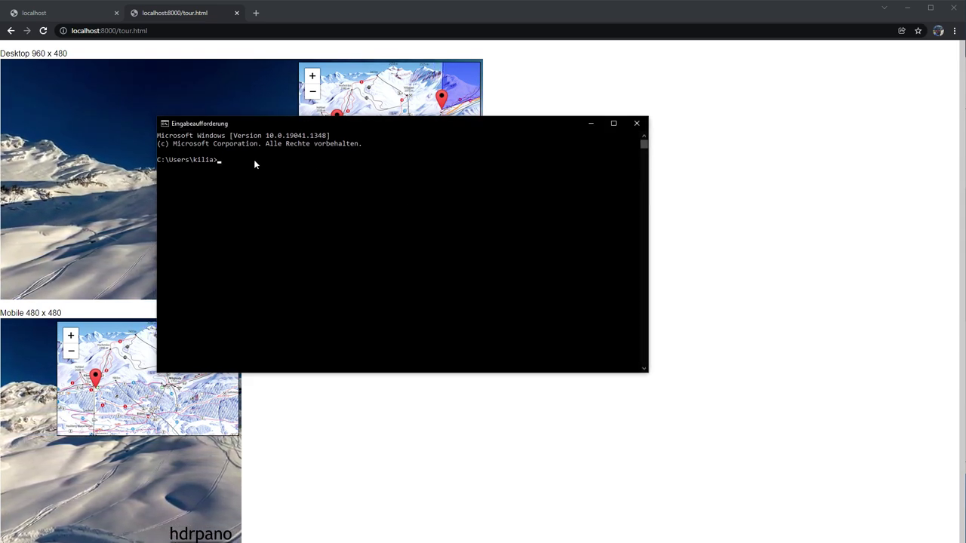
text(C:\Daten\Panorama 2022)
key(Return)
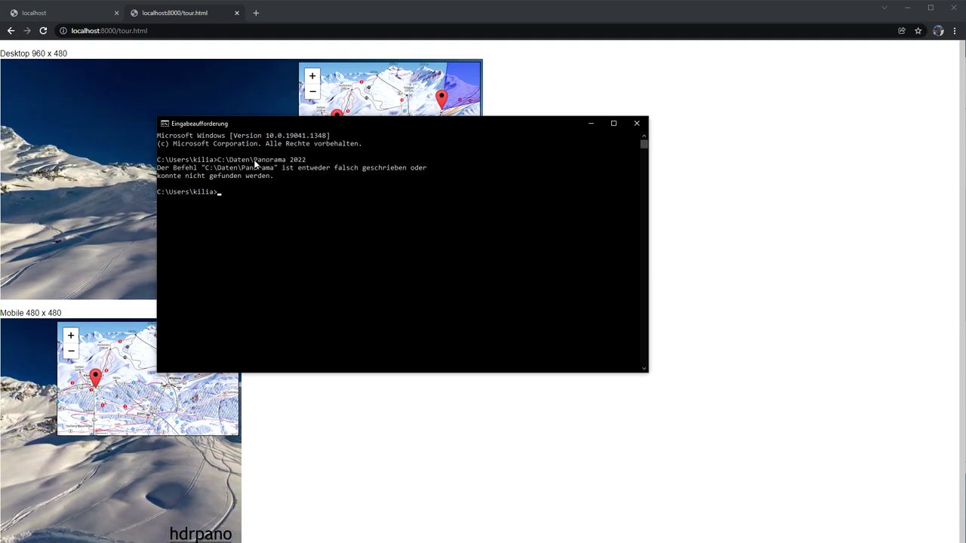
- Change the command prompt's directory with cd to C:\Daten\Panorama 2022
text(cd)
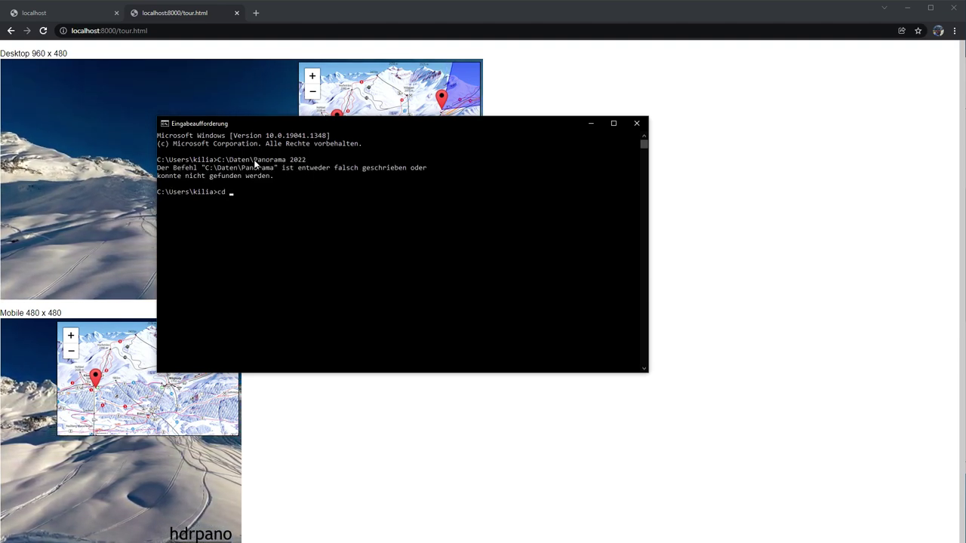
text(C:\Daten\Panorama 2022)
key(Return)
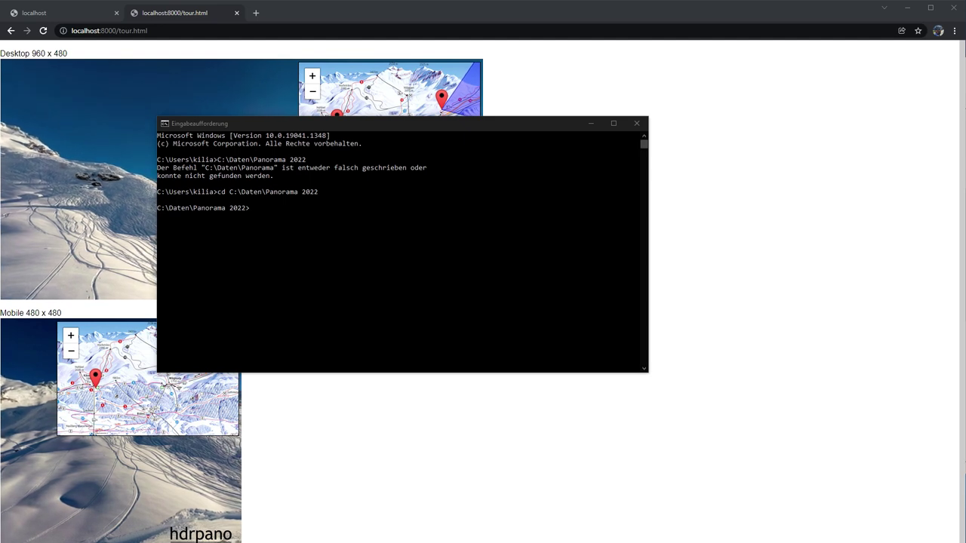
- Start a local web server in that folder with python -m http.server 8000
click(255, 210)
text(python -m http.server 8000)
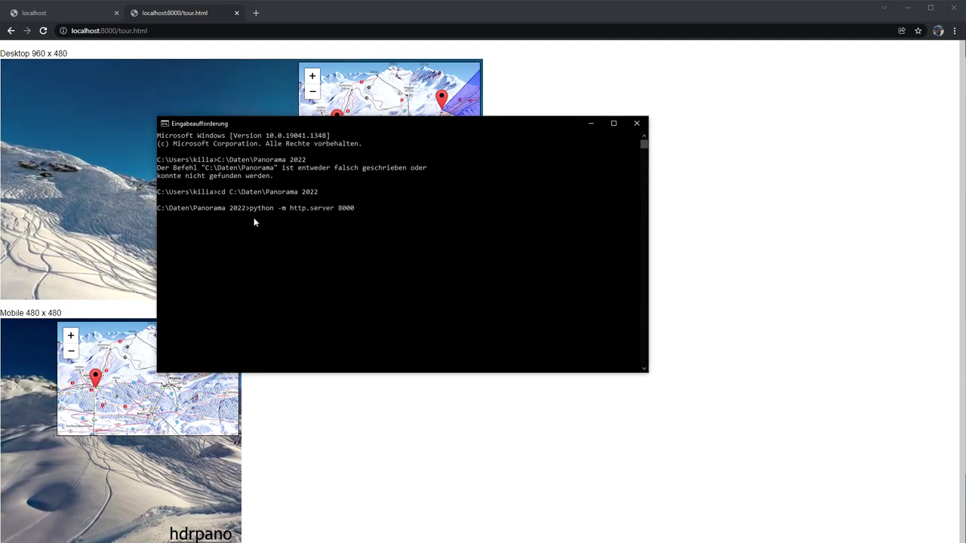
key(Return)
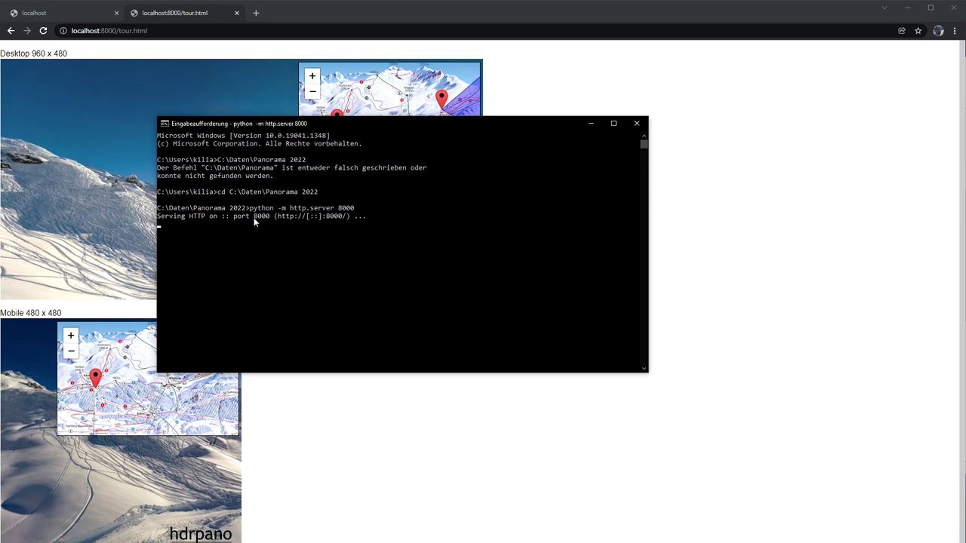
- Switch to the browser's localhost page and load the exported tour at localhost:8000/tour-1/
click(53, 15)
click(44, 30)
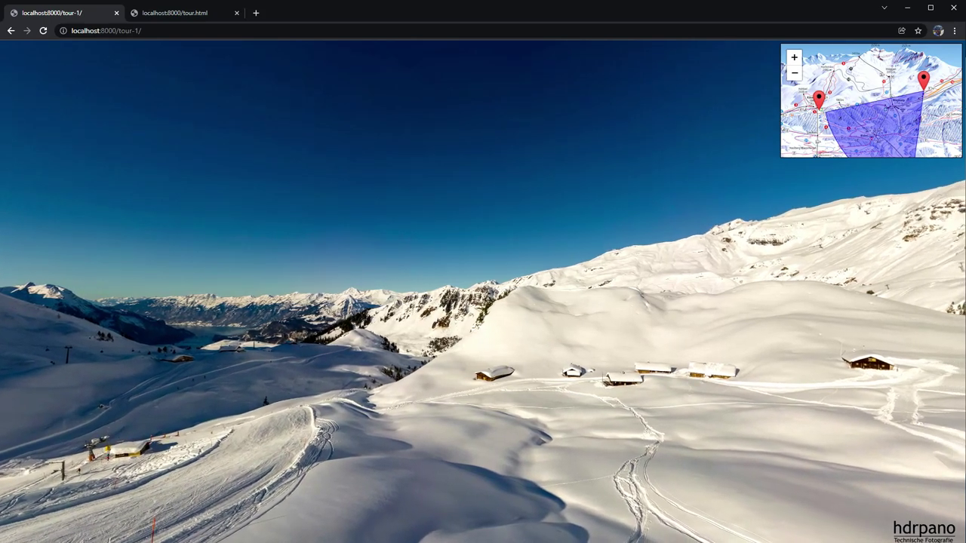
- Switch to Notepad++ and examine the CSS style block in the exported tour-1 index.html
key(alt+Tab)
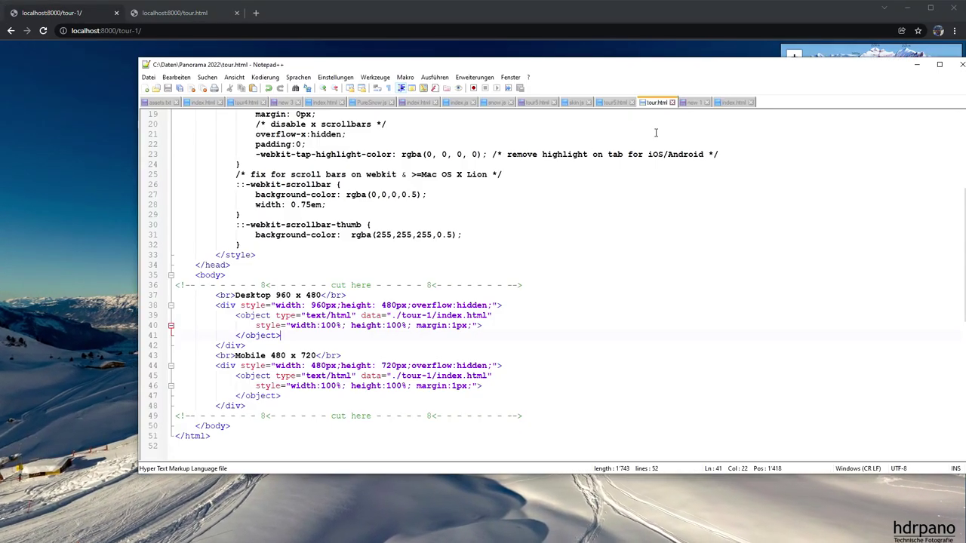
click(731, 102)
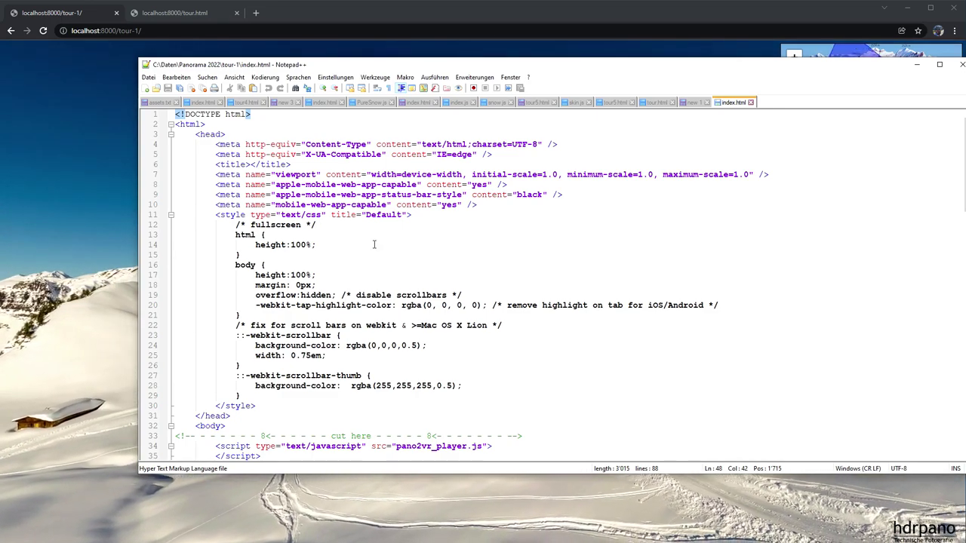
drag(215, 218, 288, 403)
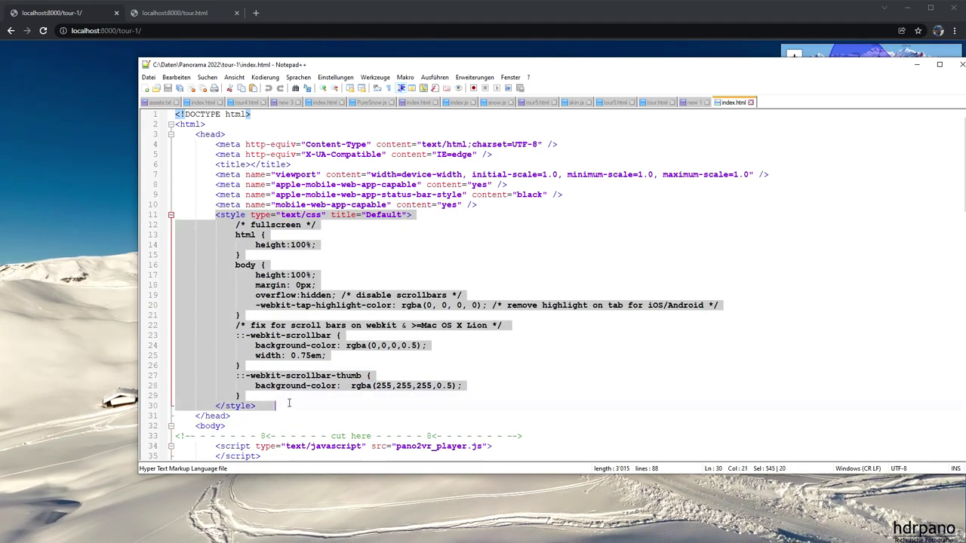
click(307, 246)
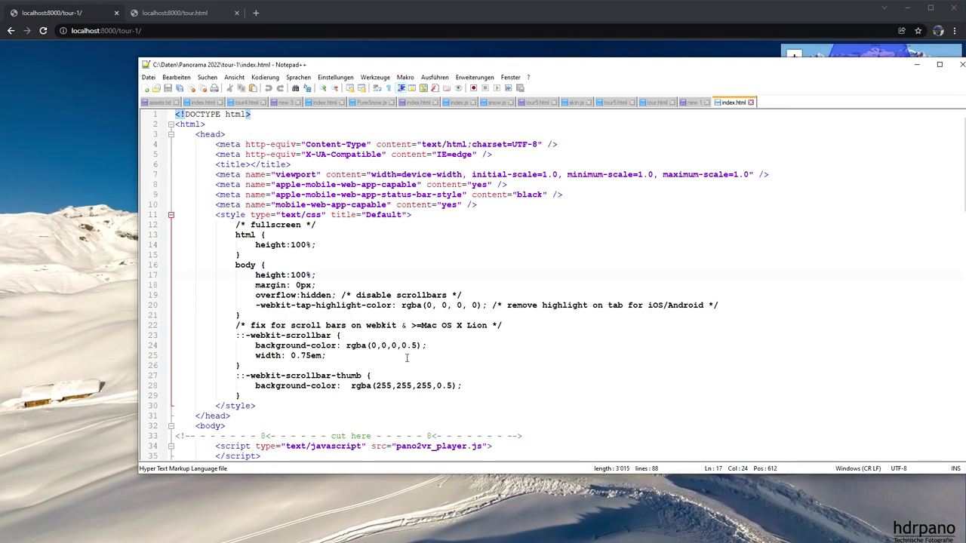
- Examine the body of index.html, focusing on the included player scripts and the script block that creates the player and skin
scroll(414, 354, down, 8)
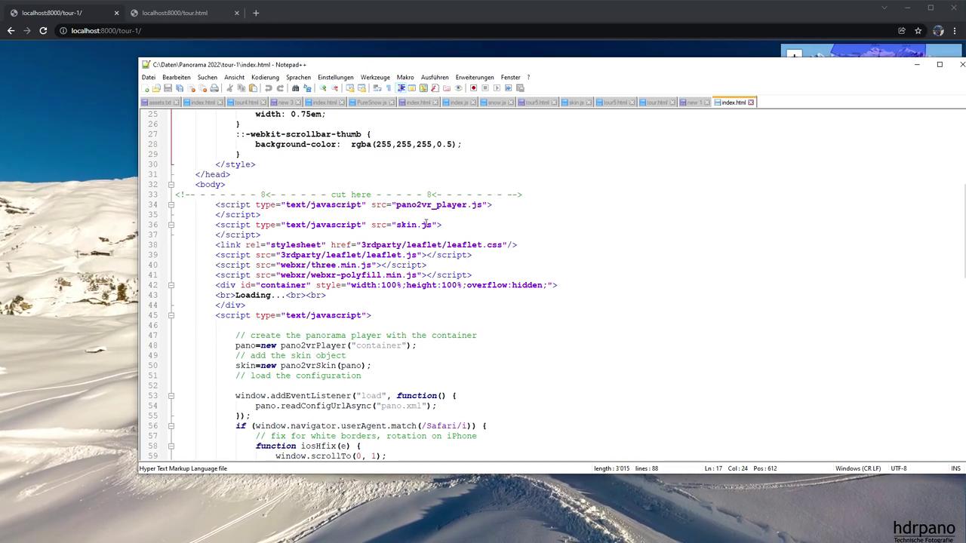
scroll(333, 341, down, 2)
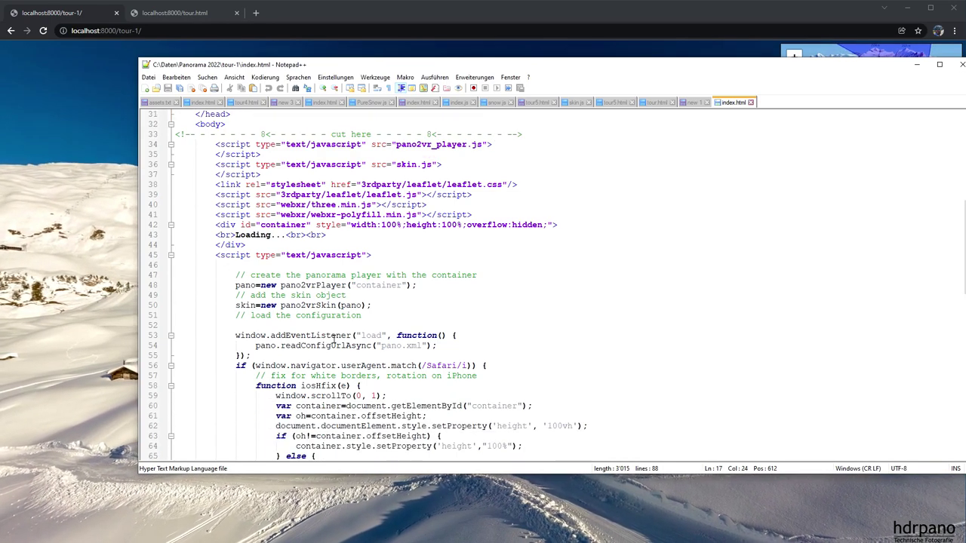
drag(215, 255, 375, 344)
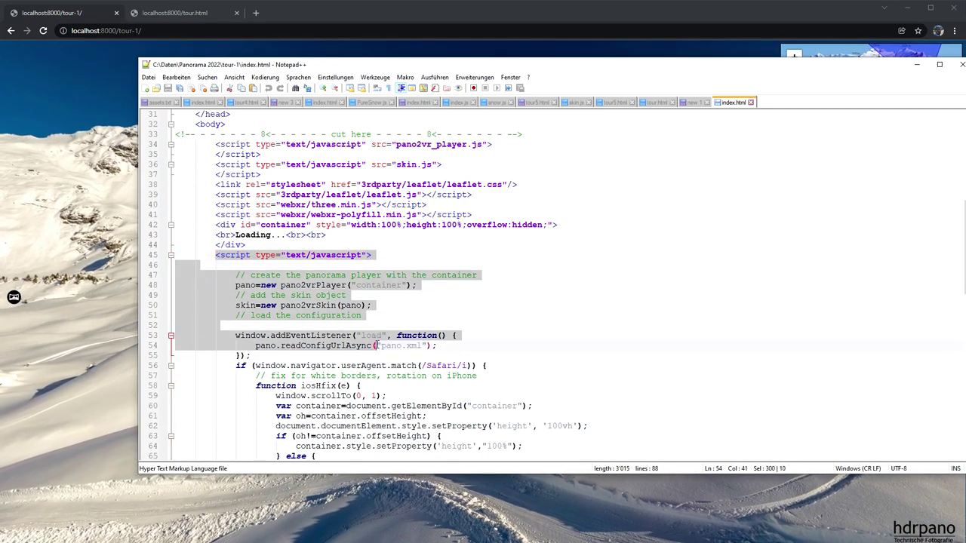
drag(375, 345, 375, 285)
scroll(387, 227, up, 18)
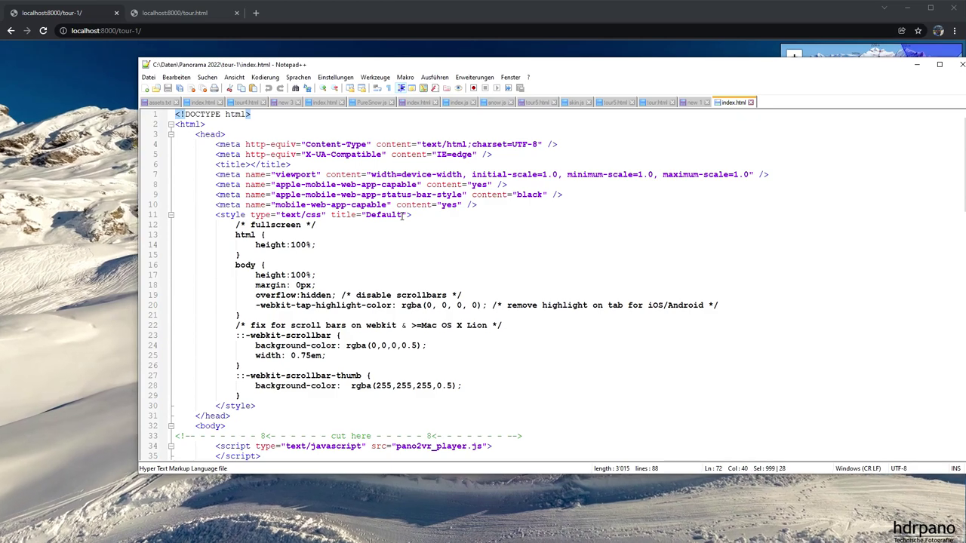
- Switch to the browser's localhost:8000/tour.html page and change the Mobile 480 x 720 viewer to the other panorama through its map pin
click(175, 13)
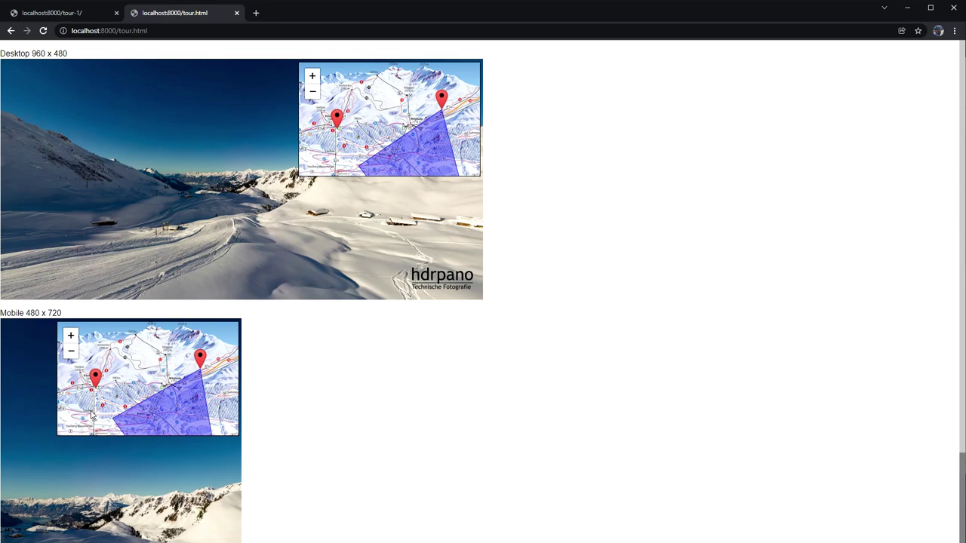
click(96, 378)
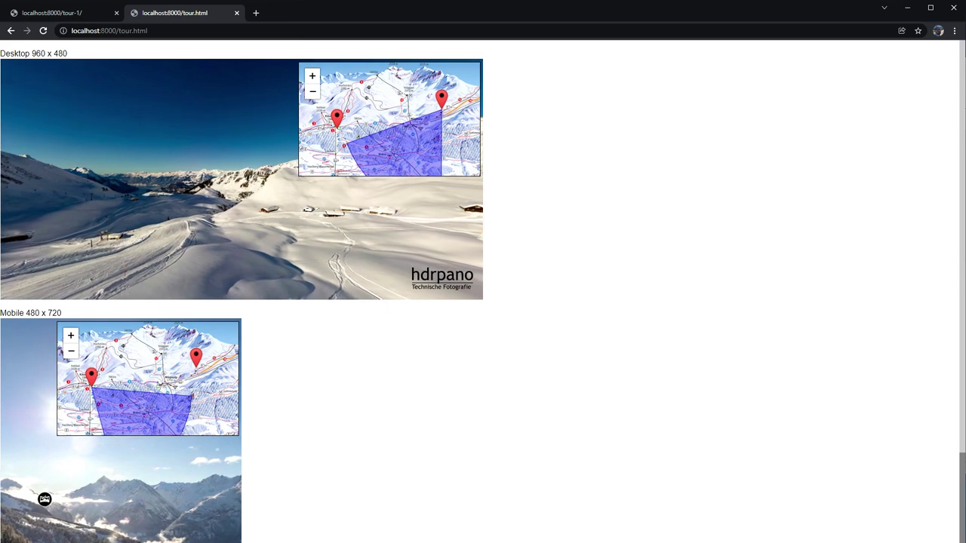
- Switch to tour.html in Notepad++ and highlight its whole CSS style block, including the overflow-x:hidden rule
key(alt+Tab)
key(Right)
key(Right)
key(Right)
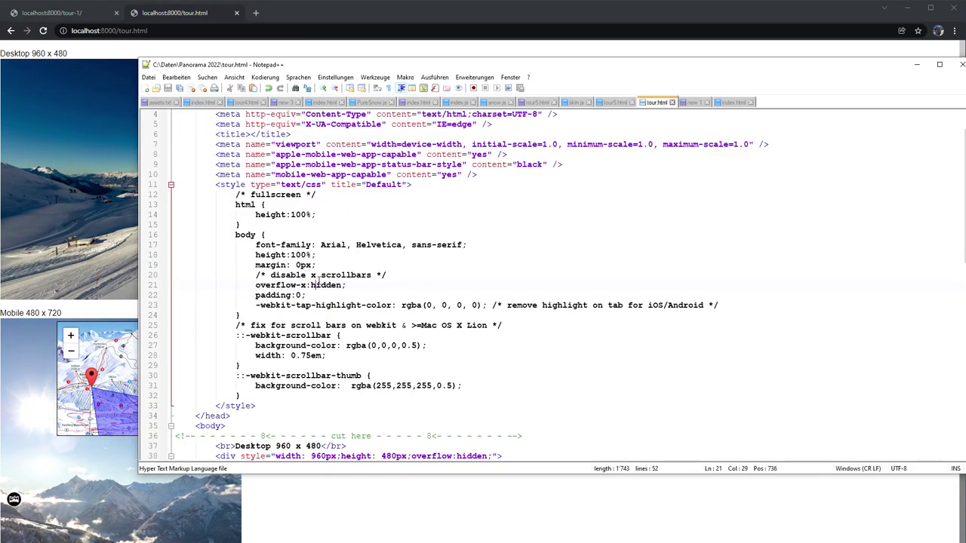
drag(216, 184, 257, 406)
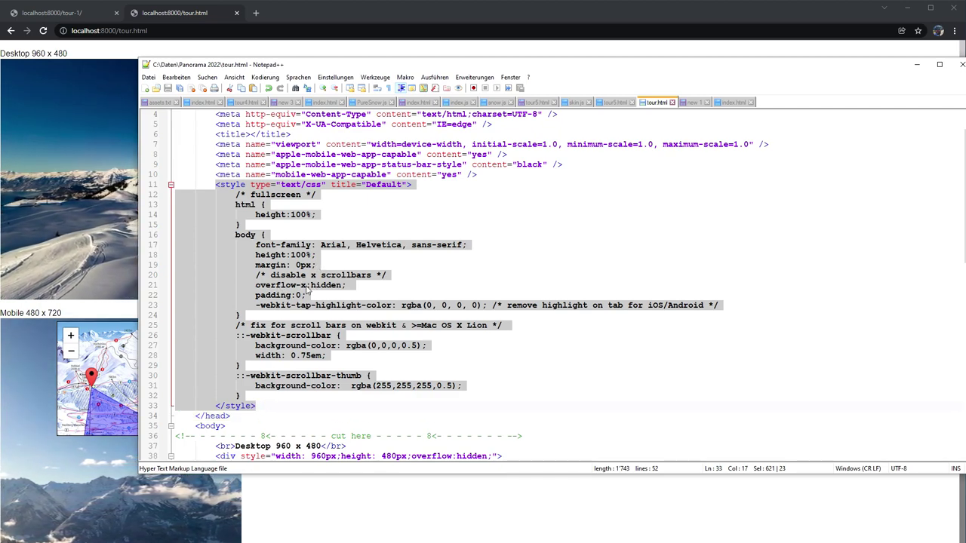
- Return to the tour.html page in the browser and check its vertical scrolling across the desktop and mobile viewers
click(307, 6)
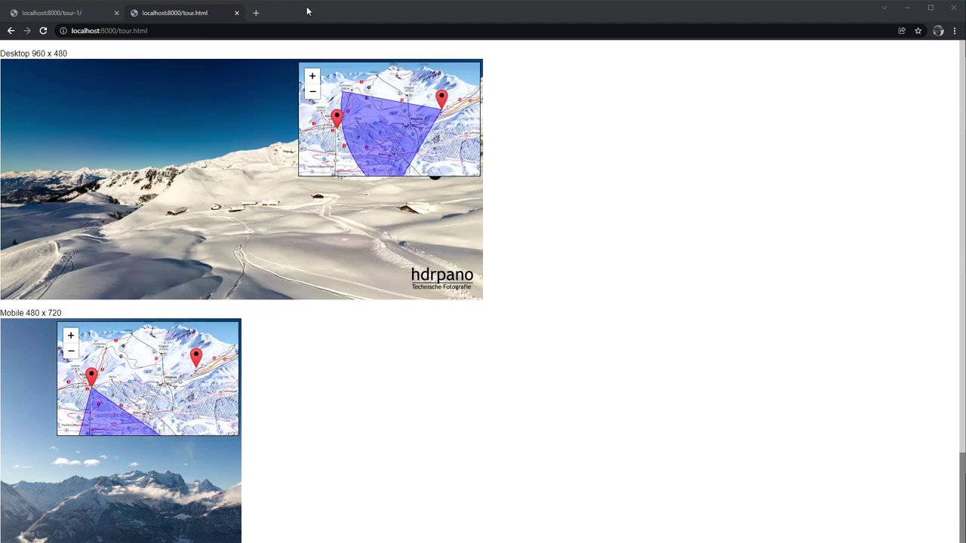
scroll(955, 453, down, 2)
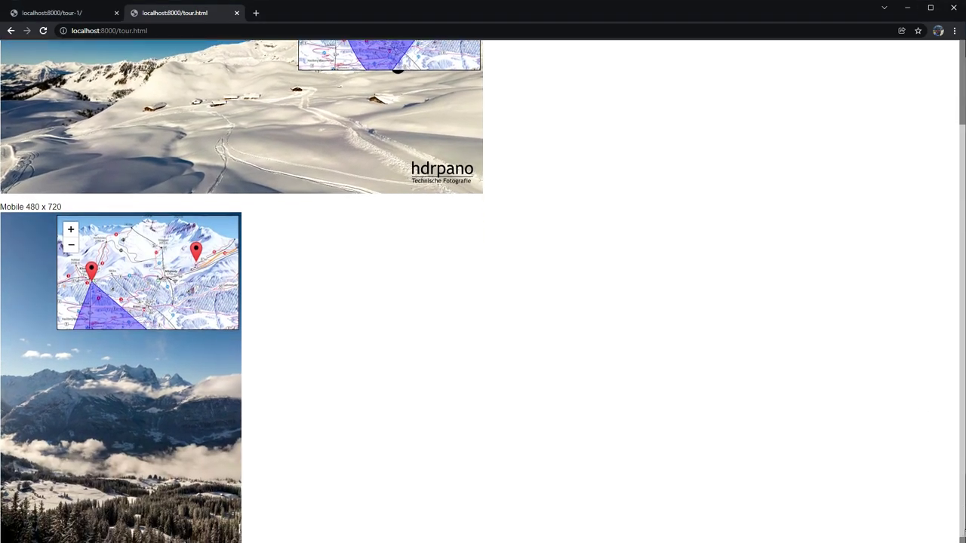
scroll(952, 330, up, 2)
scroll(953, 329, down, 1)
scroll(950, 352, up, 1)
scroll(947, 452, down, 2)
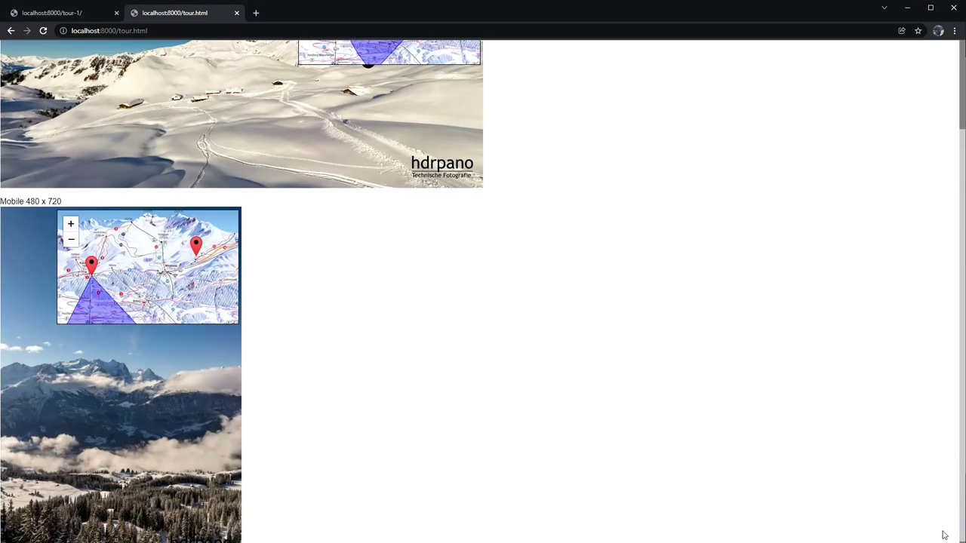
scroll(939, 468, up, 2)
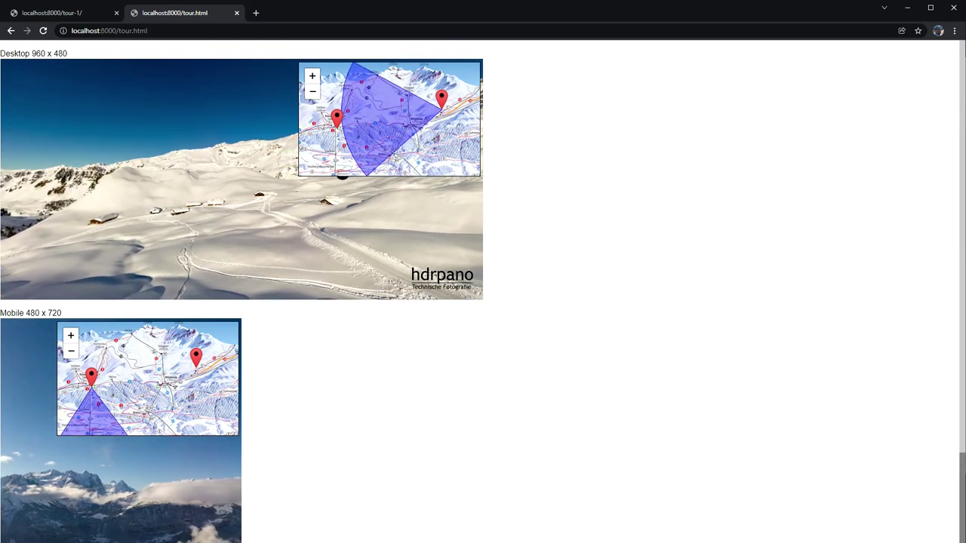
- Switch back to Notepad++ and examine the object element that embeds ./tour-1/index.html under Desktop 960 x 480
key(alt+Tab)
scroll(390, 334, down, 5)
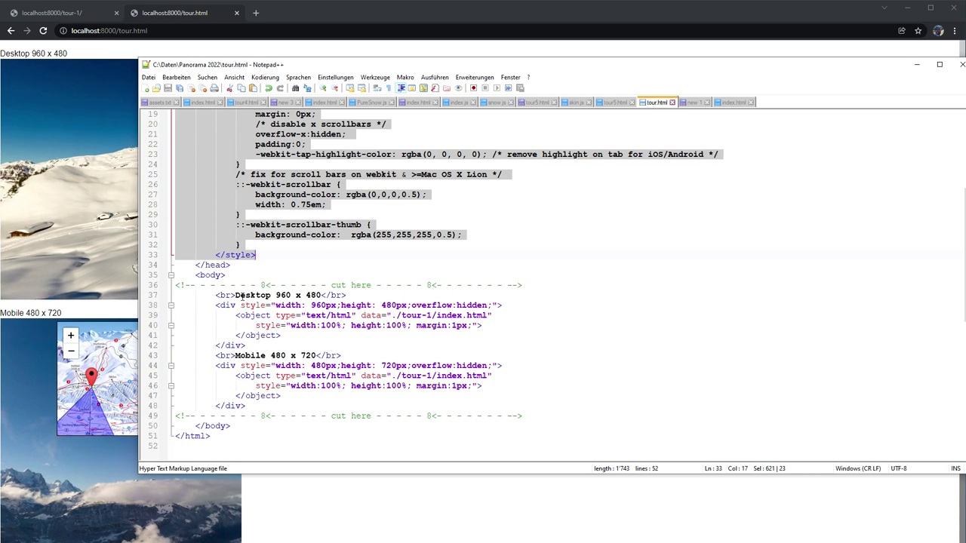
drag(236, 315, 287, 335)
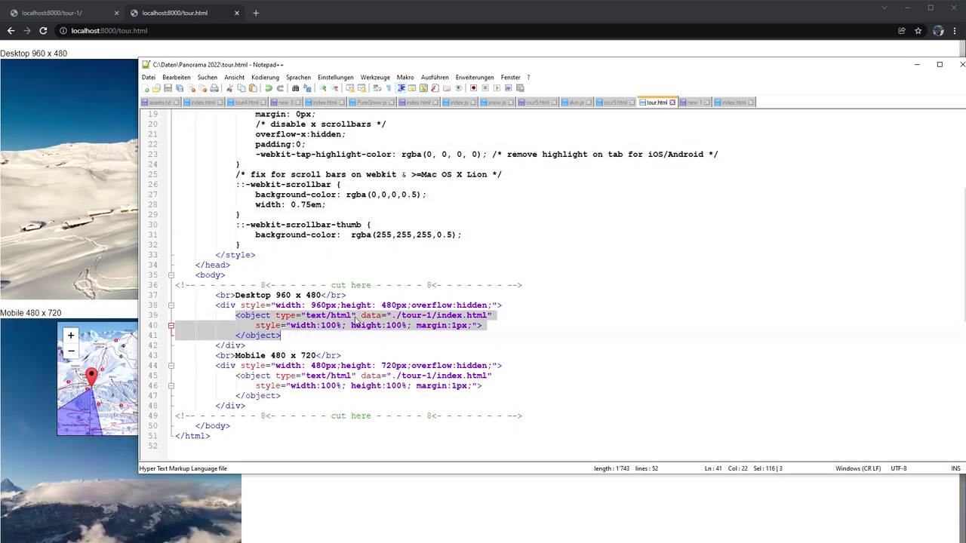
click(471, 323)
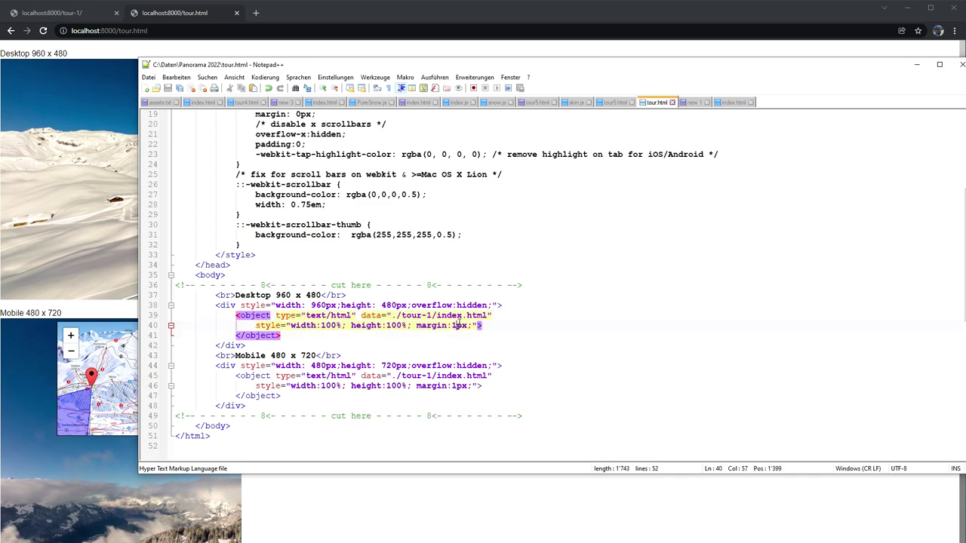
drag(236, 315, 280, 335)
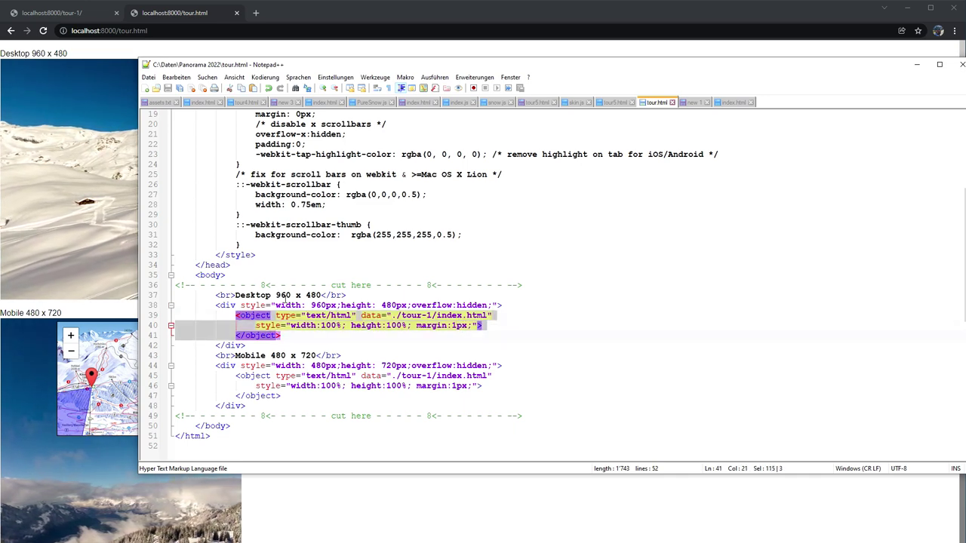
- Compare the Desktop 960 x 480 and Mobile 480 x 720 headings and their embedding blocks in tour.html
drag(234, 295, 306, 295)
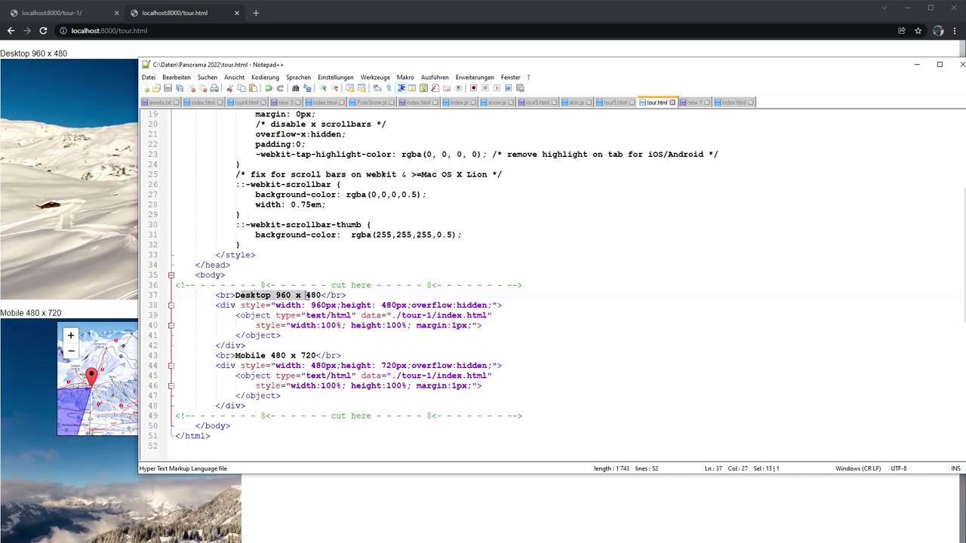
drag(235, 355, 306, 356)
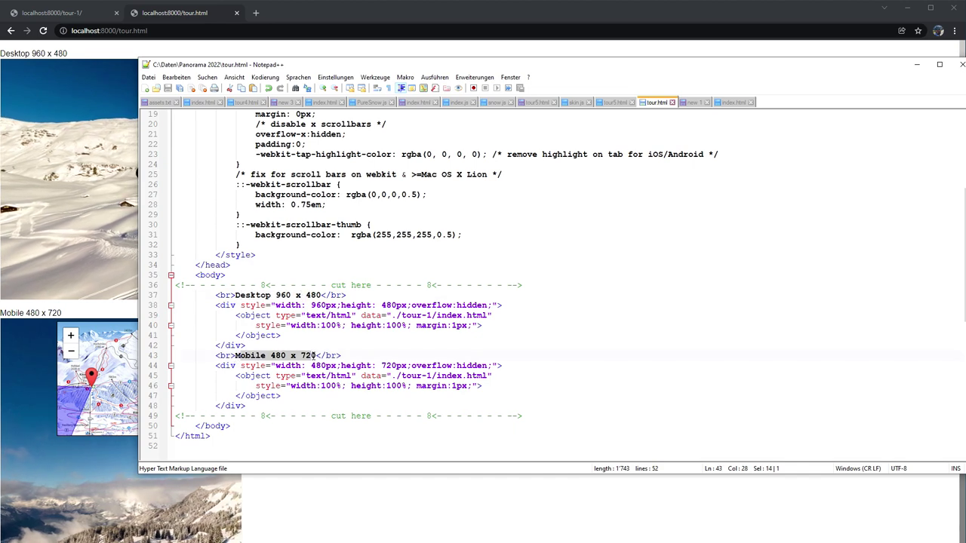
drag(217, 306, 246, 406)
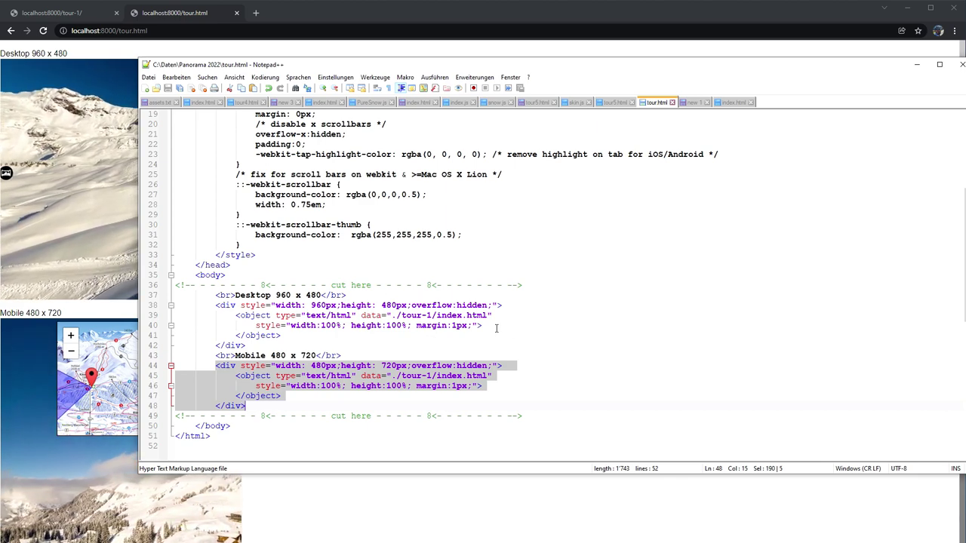
drag(497, 315, 276, 335)
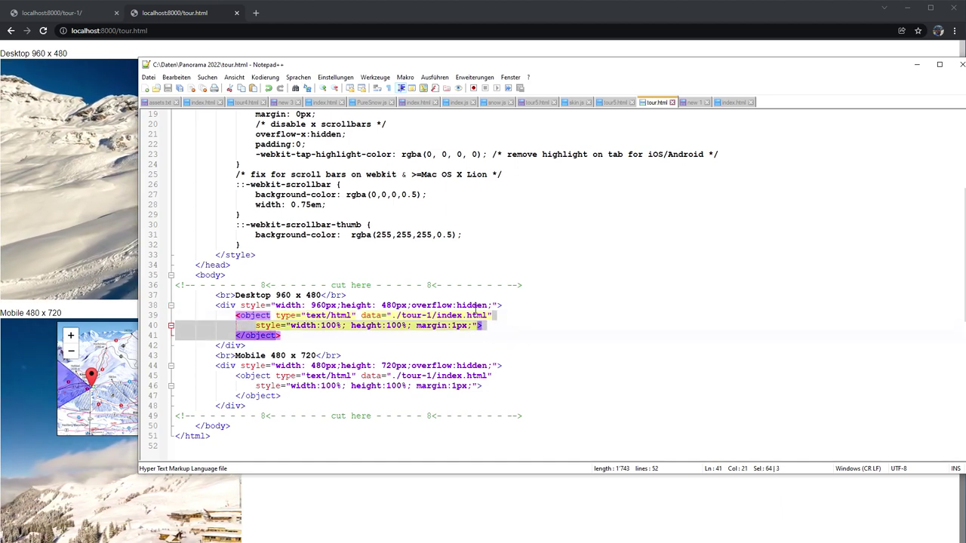